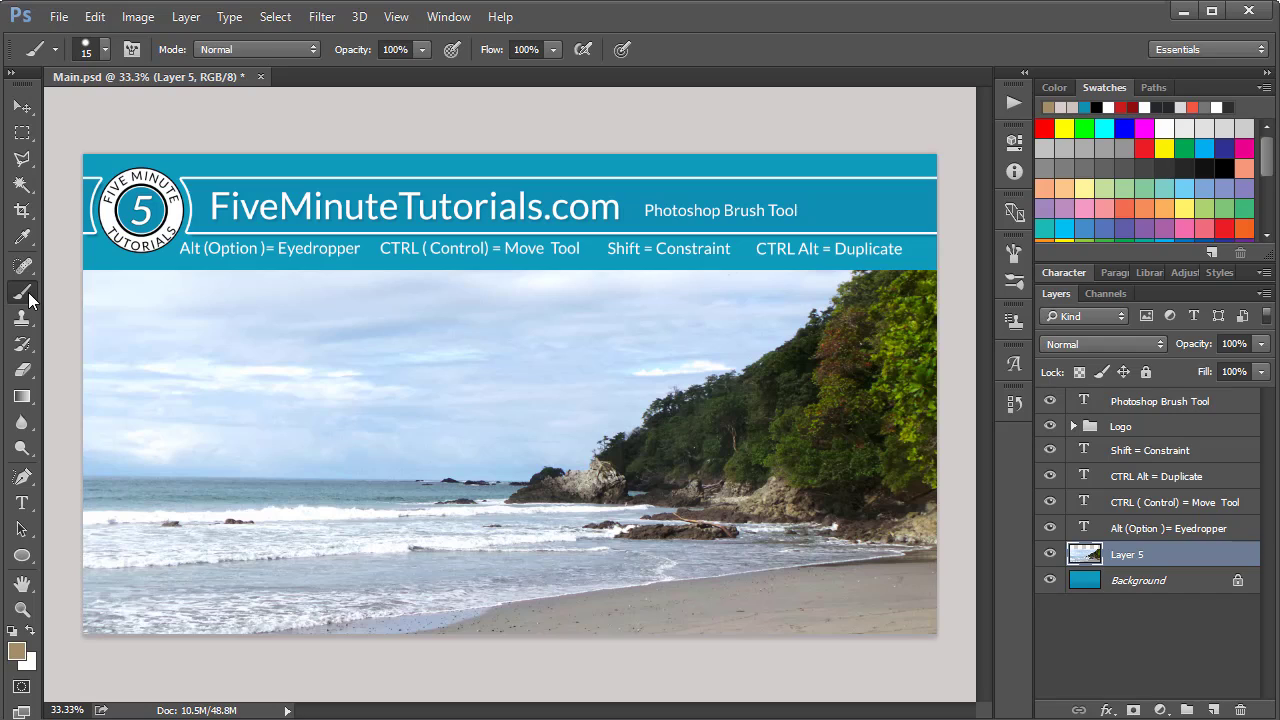
# Step: Activate the Brush tool and sample foreground colors from the sky and the dark trees of the beach photo
pyautogui.rightClick(29, 300)
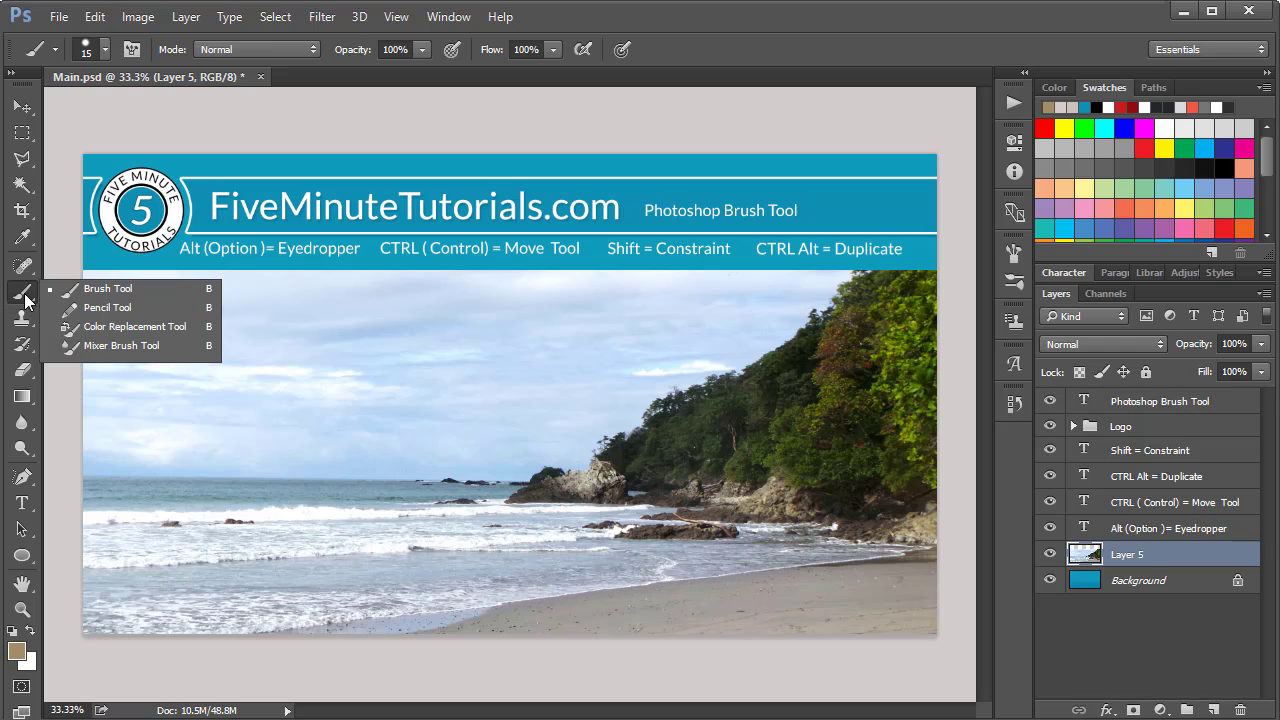
pyautogui.click(104, 290)
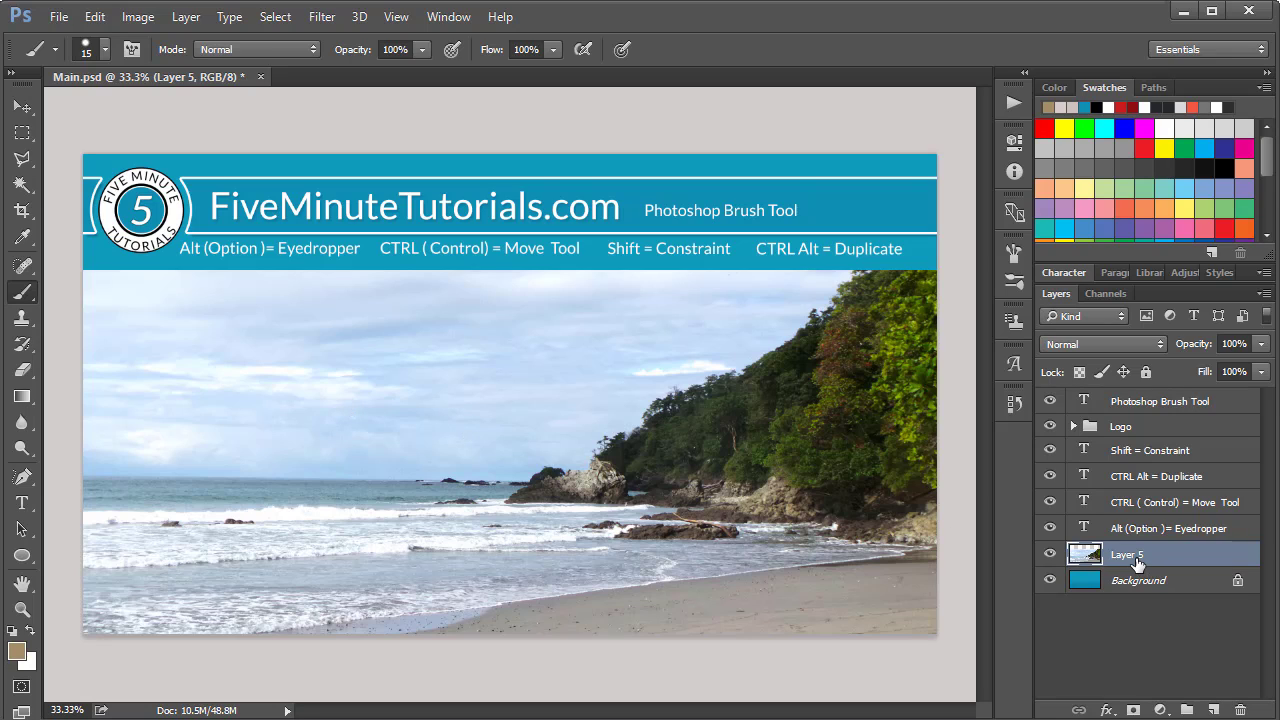
pyautogui.keyDown('alt'); pyautogui.click(400, 420); pyautogui.keyUp('alt')
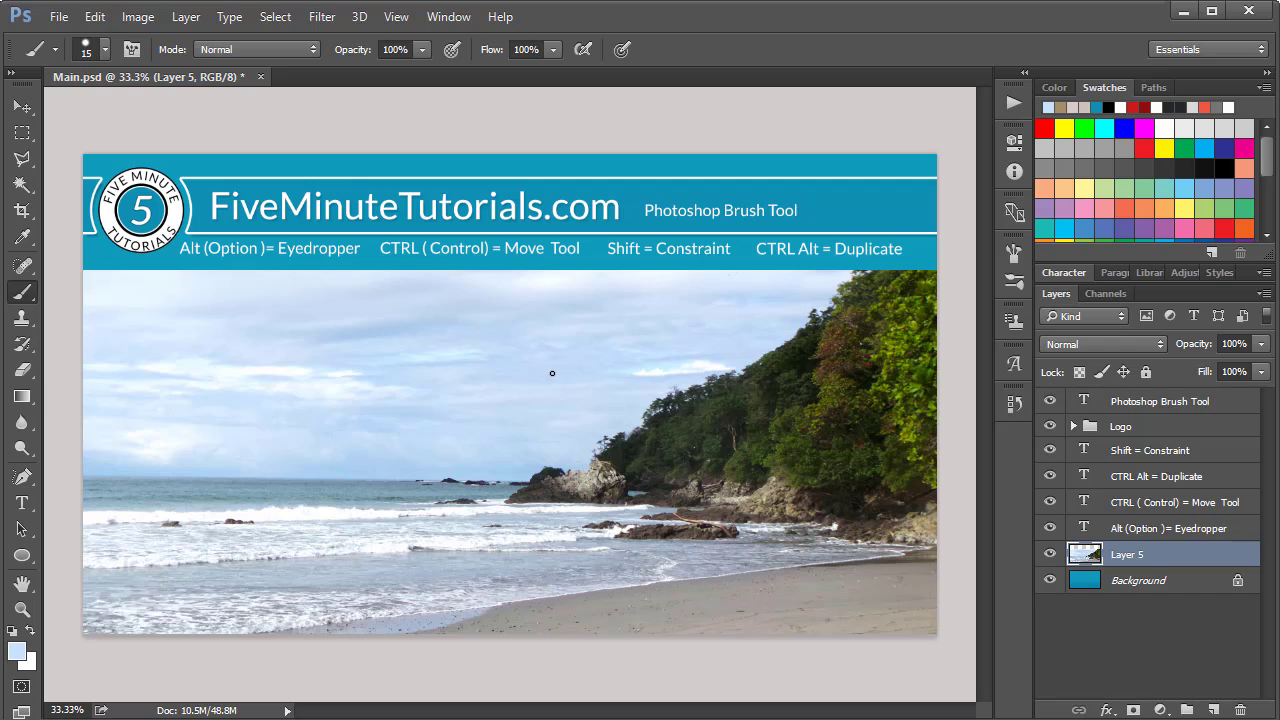
pyautogui.keyDown('alt'); pyautogui.click(708, 434); pyautogui.keyUp('alt')
pyautogui.keyDown('alt'); pyautogui.click(745, 453); pyautogui.keyUp('alt')
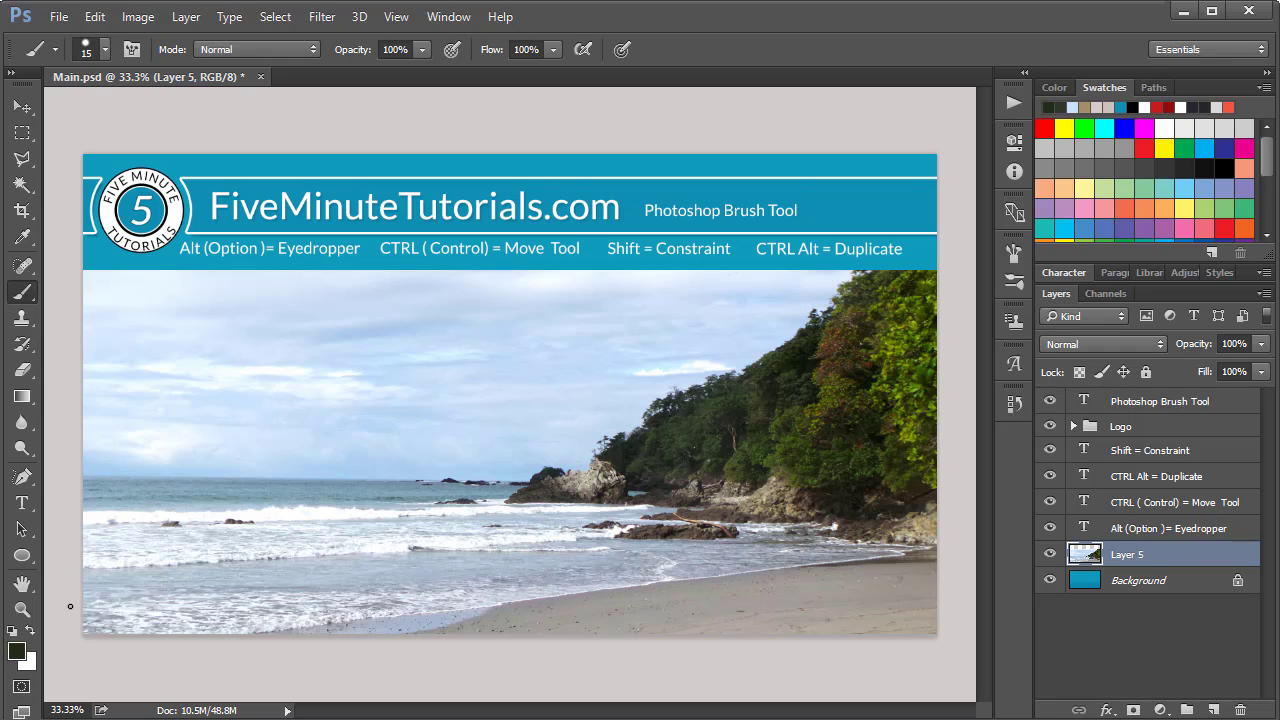
# Step: Sample foreground colors from the hillside foliage, the sand and the surf, ending with the tan of the rocks below the trees
pyautogui.keyDown('alt'); pyautogui.click(829, 364); pyautogui.keyUp('alt')
pyautogui.keyDown('alt'); pyautogui.click(904, 357); pyautogui.keyUp('alt')
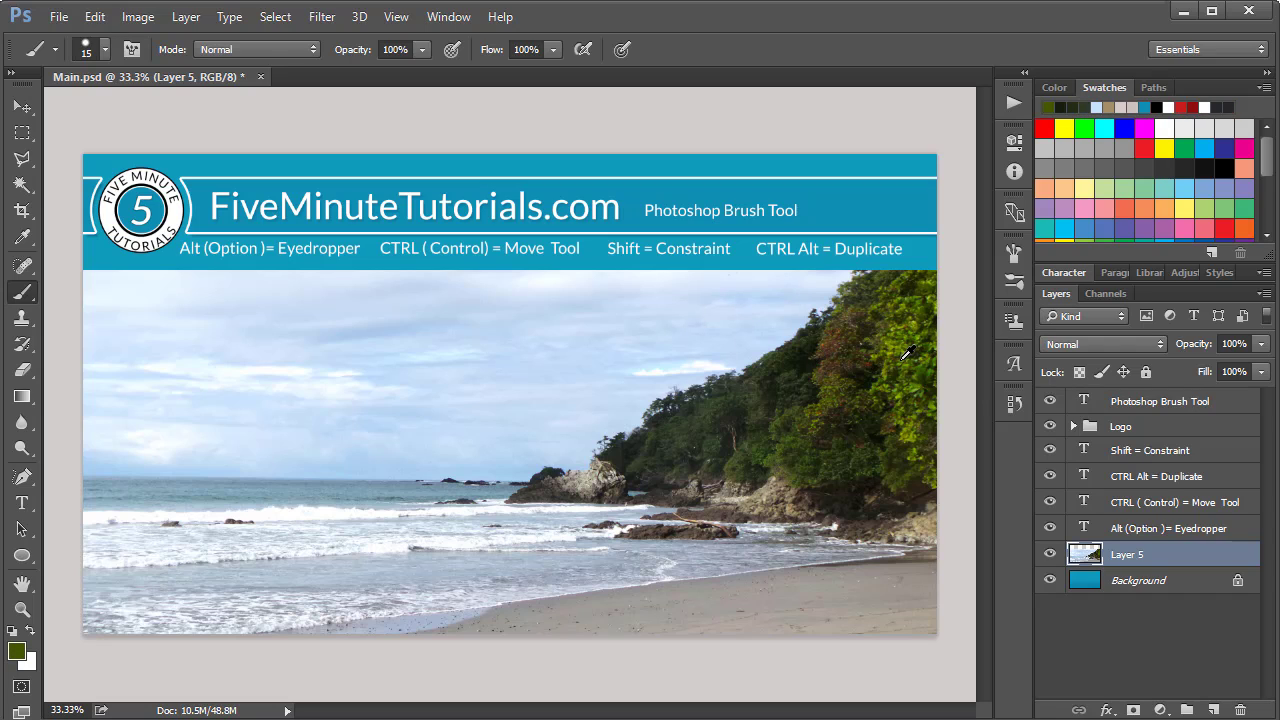
pyautogui.keyDown('alt'); pyautogui.click(902, 358); pyautogui.keyUp('alt')
pyautogui.keyDown('alt'); pyautogui.click(766, 612); pyautogui.keyUp('alt')
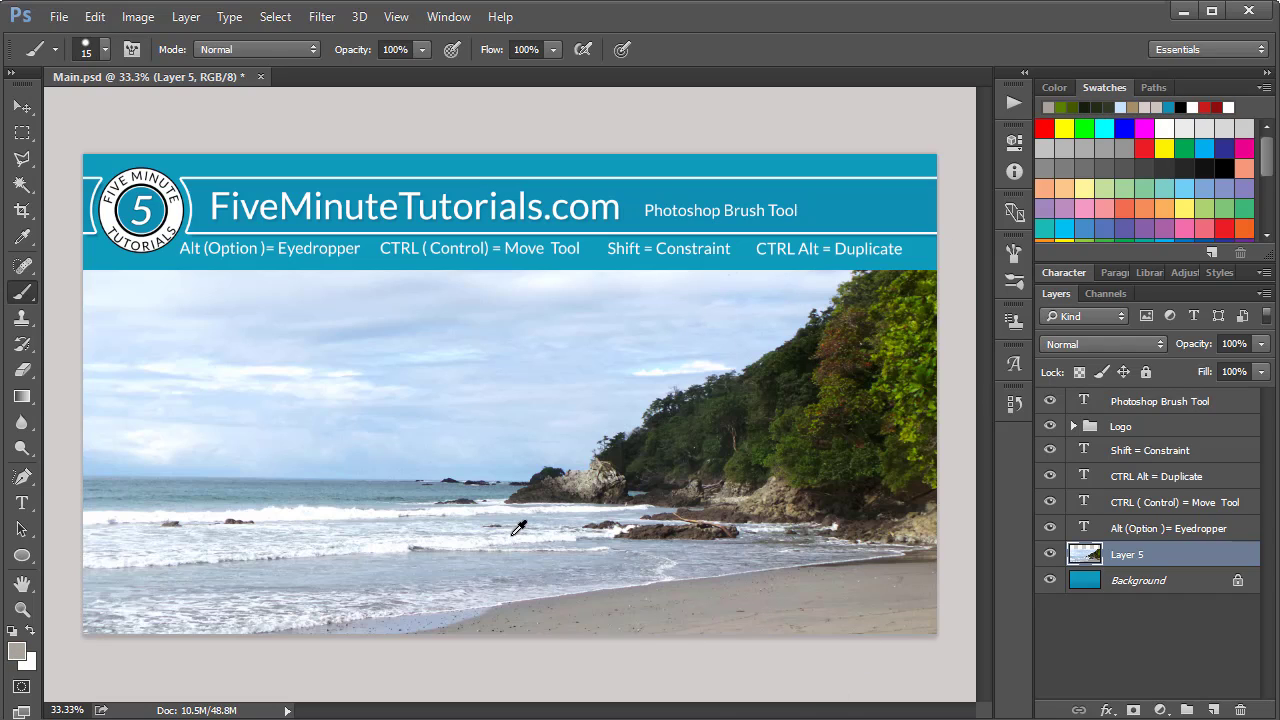
pyautogui.keyDown('alt'); pyautogui.click(512, 534); pyautogui.keyUp('alt')
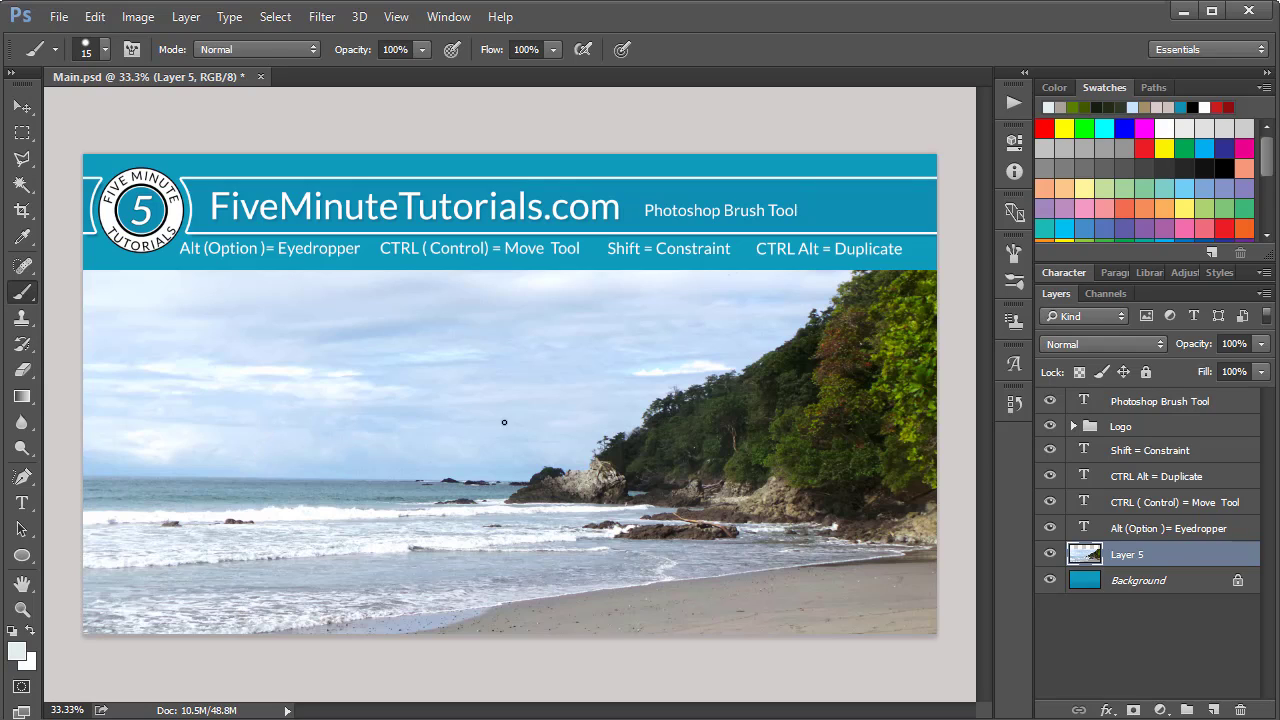
pyautogui.keyDown('alt'); pyautogui.click(776, 494); pyautogui.keyUp('alt')
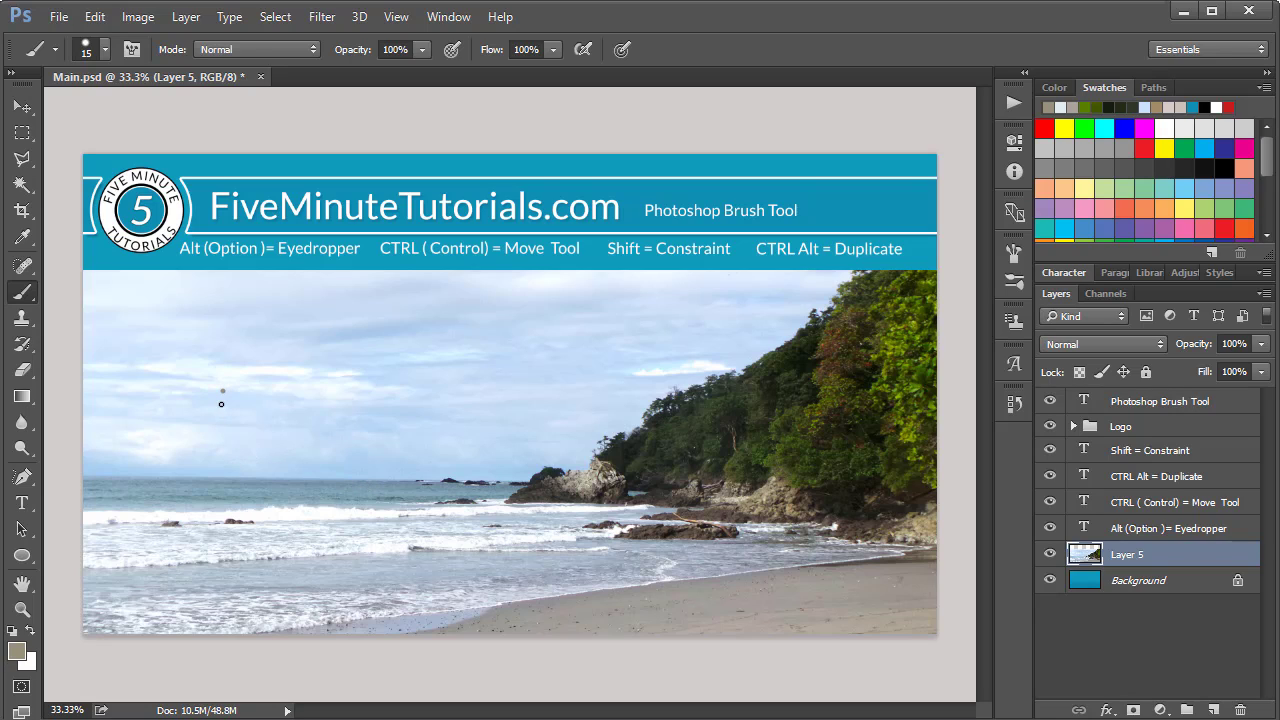
# Step: Try writing "HI" in tan on the sky with the 15 px brush, and undo the strokes
pyautogui.moveTo(221, 403)
pyautogui.mouseDown()
pyautogui.moveTo(224, 474)
pyautogui.moveTo(240, 431)
pyautogui.moveTo(258, 431)
pyautogui.moveTo(262, 471)
pyautogui.moveTo(285, 461)
pyautogui.moveTo(286, 473)
pyautogui.mouseUp()
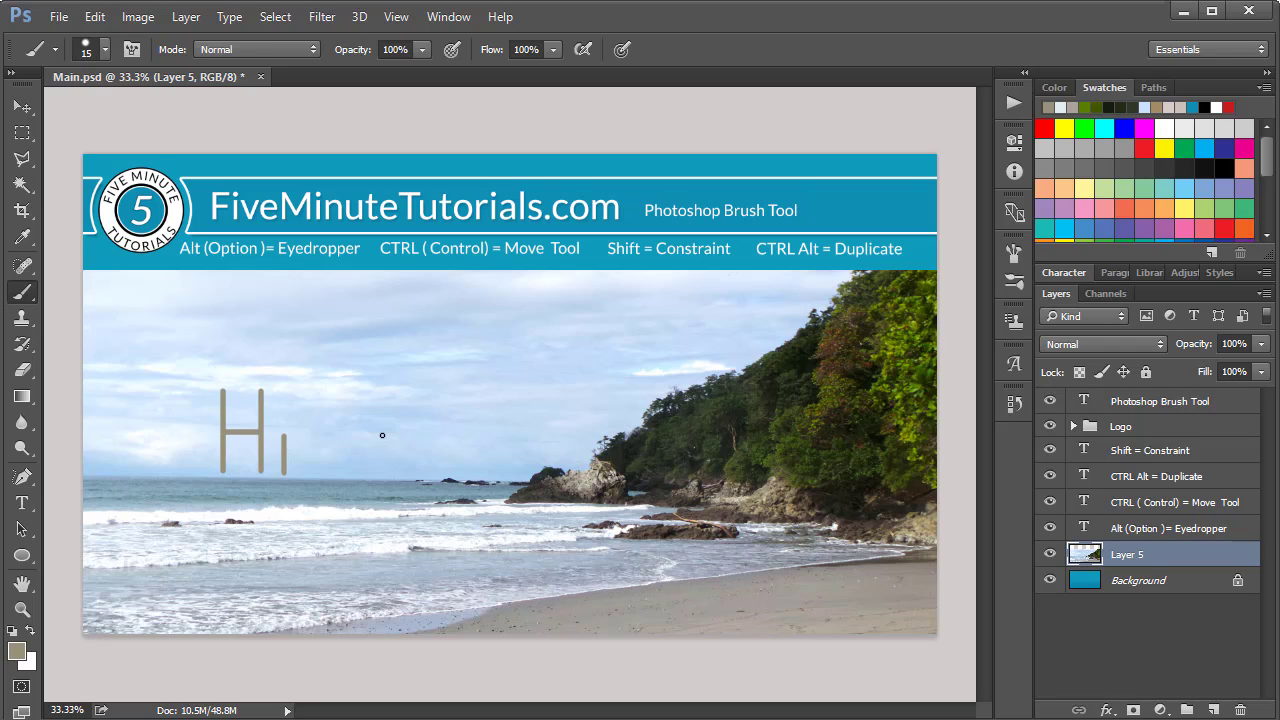
pyautogui.hotkey('ctrl', 'alt', 'z')
pyautogui.hotkey('ctrl', 'alt', 'z')
pyautogui.hotkey('ctrl', 'alt', 'z')
pyautogui.hotkey('ctrl', 'alt', 'z')
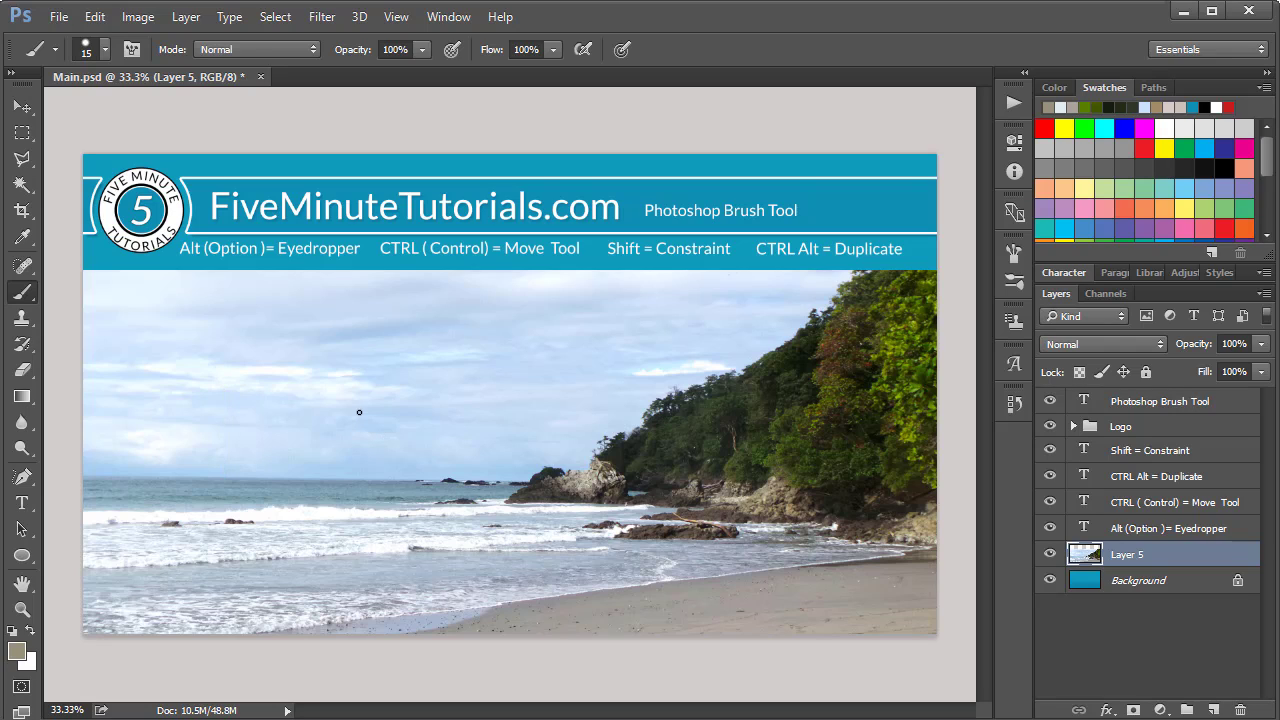
# Step: Set the brush size to 83 px, try one tan stroke across the sky, and undo it
pyautogui.click(107, 53)
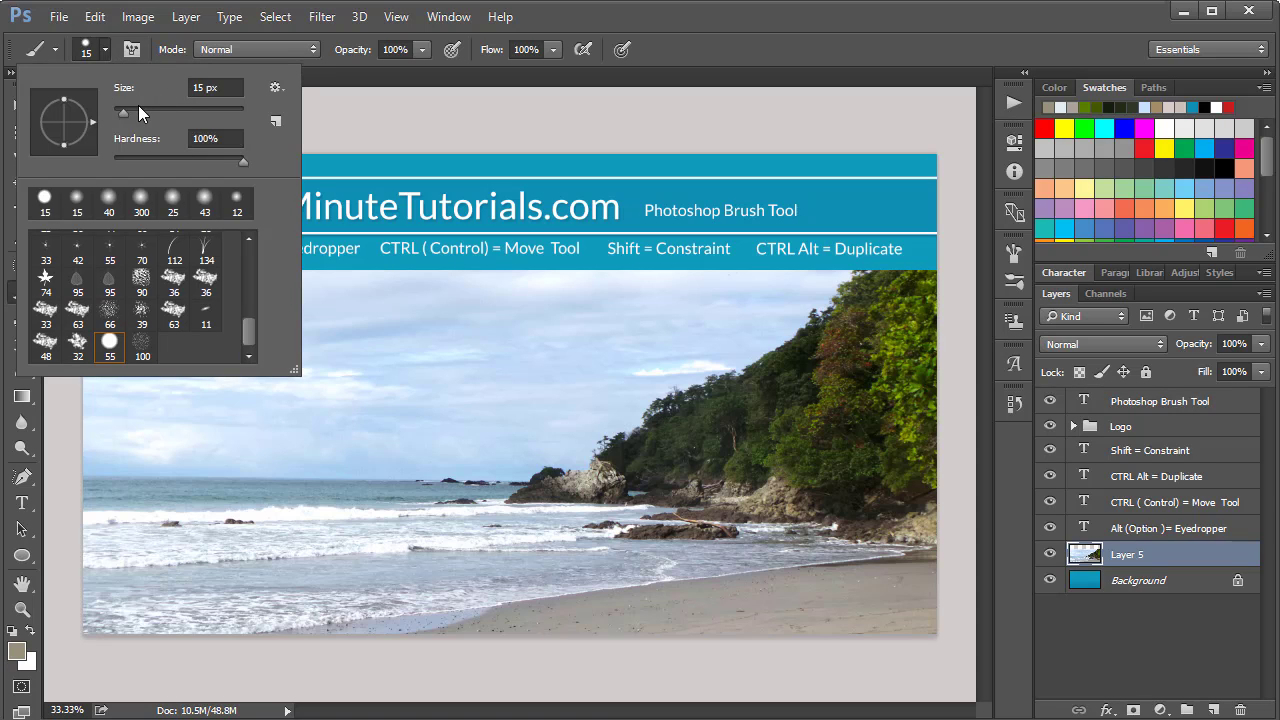
pyautogui.moveTo(128, 110); pyautogui.dragTo(139, 110)
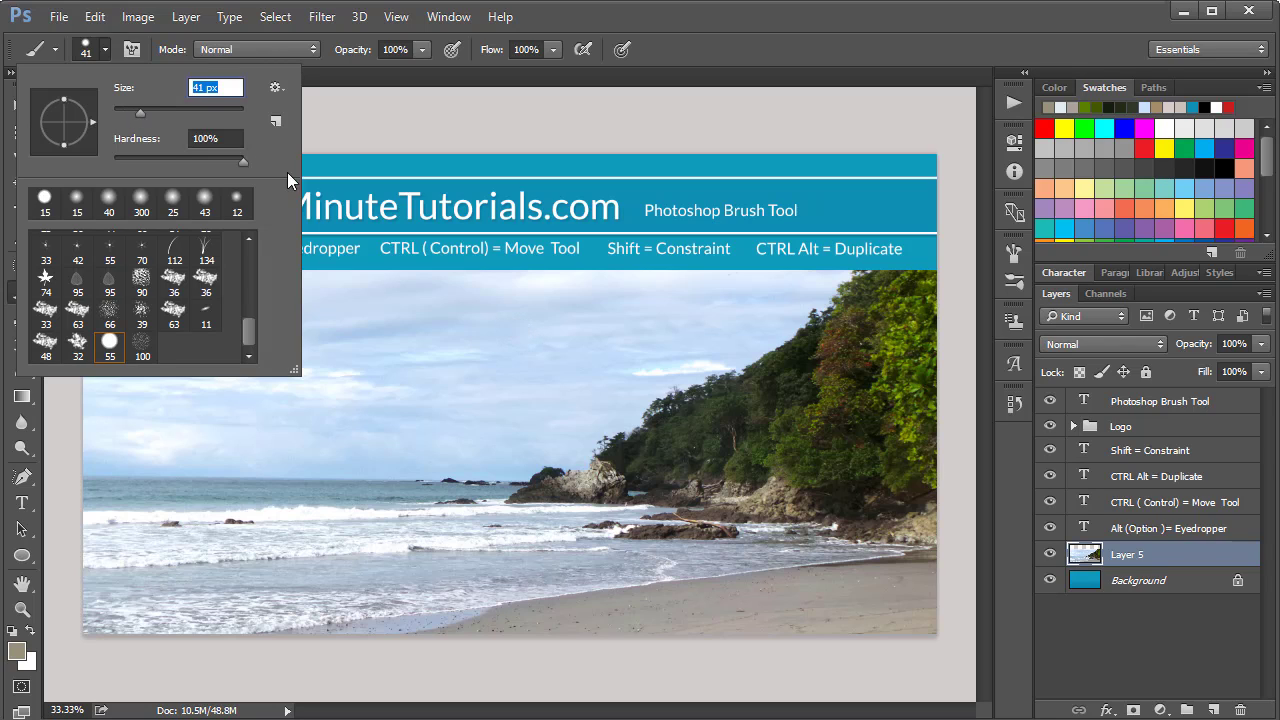
pyautogui.click(167, 110)
pyautogui.click(420, 331)
pyautogui.moveTo(420, 331); pyautogui.dragTo(552, 350)
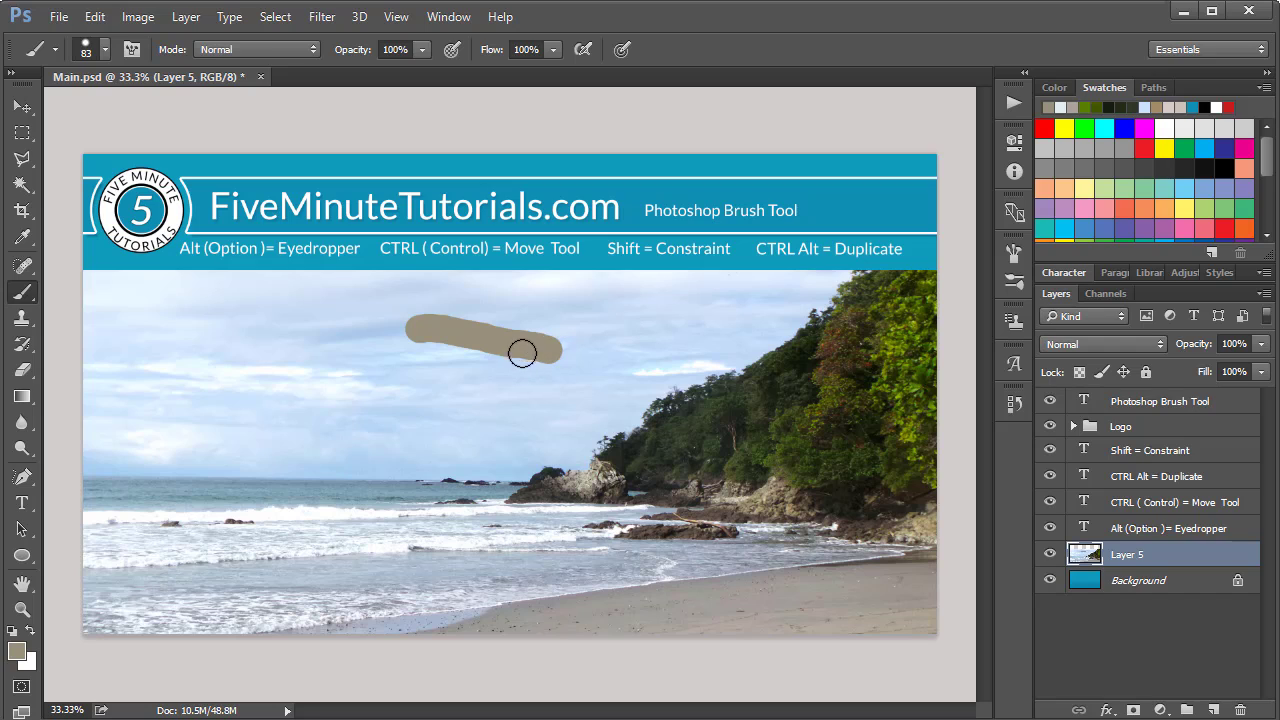
pyautogui.hotkey('ctrl', 'z')
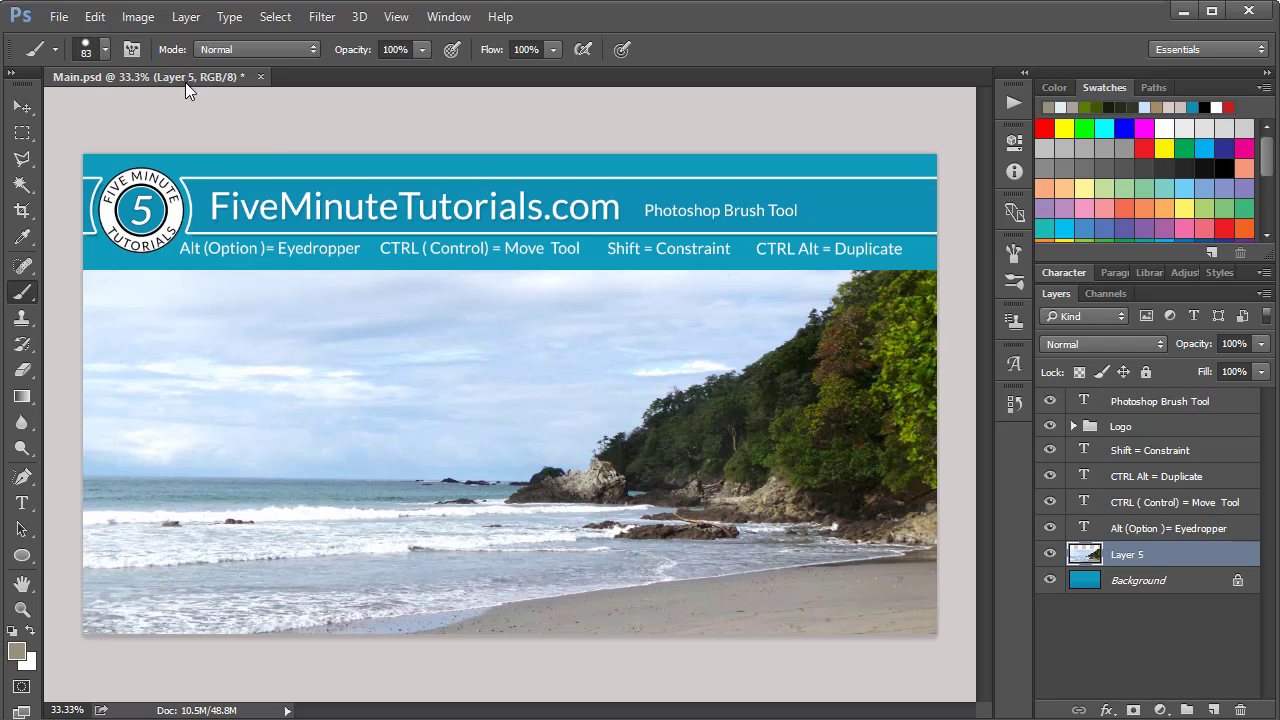
# Step: Set the brush hardness to 0%, try two soft tan strokes on the sky, and undo both
pyautogui.click(104, 49)
pyautogui.click(168, 160)
pyautogui.click(532, 362)
pyautogui.moveTo(540, 352); pyautogui.dragTo(340, 396)
pyautogui.moveTo(441, 401); pyautogui.dragTo(471, 446)
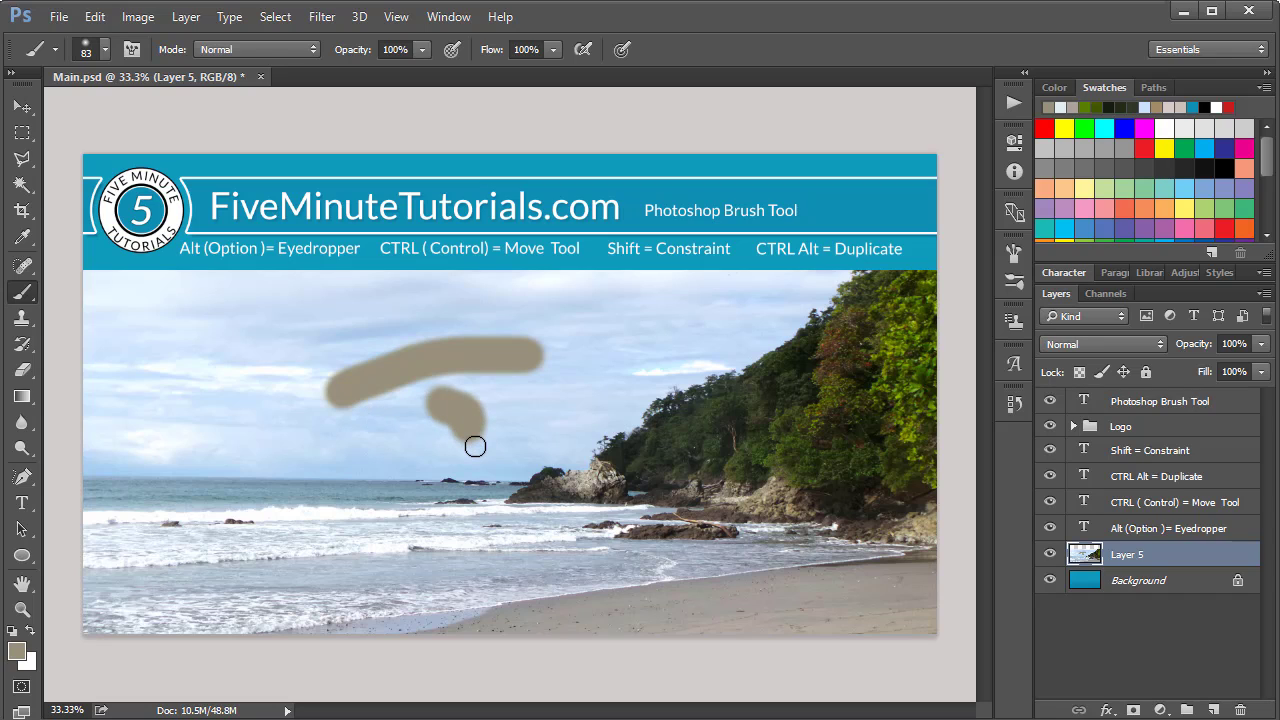
pyautogui.hotkey('ctrl', 'z')
pyautogui.hotkey('ctrl', 'alt', 'z')
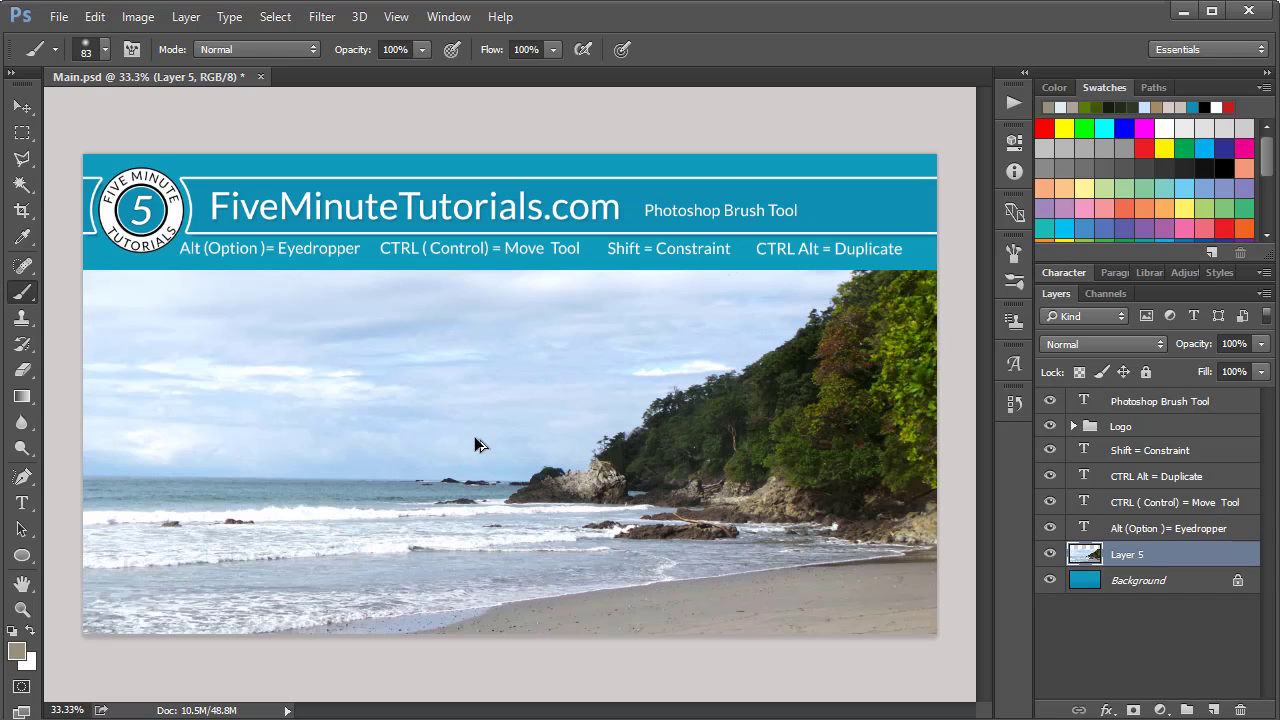
# Step: Set the brush opacity to 25%, try overlapping translucent strokes on the sky, and undo them all
pyautogui.click(86, 49)
pyautogui.click(86, 51)
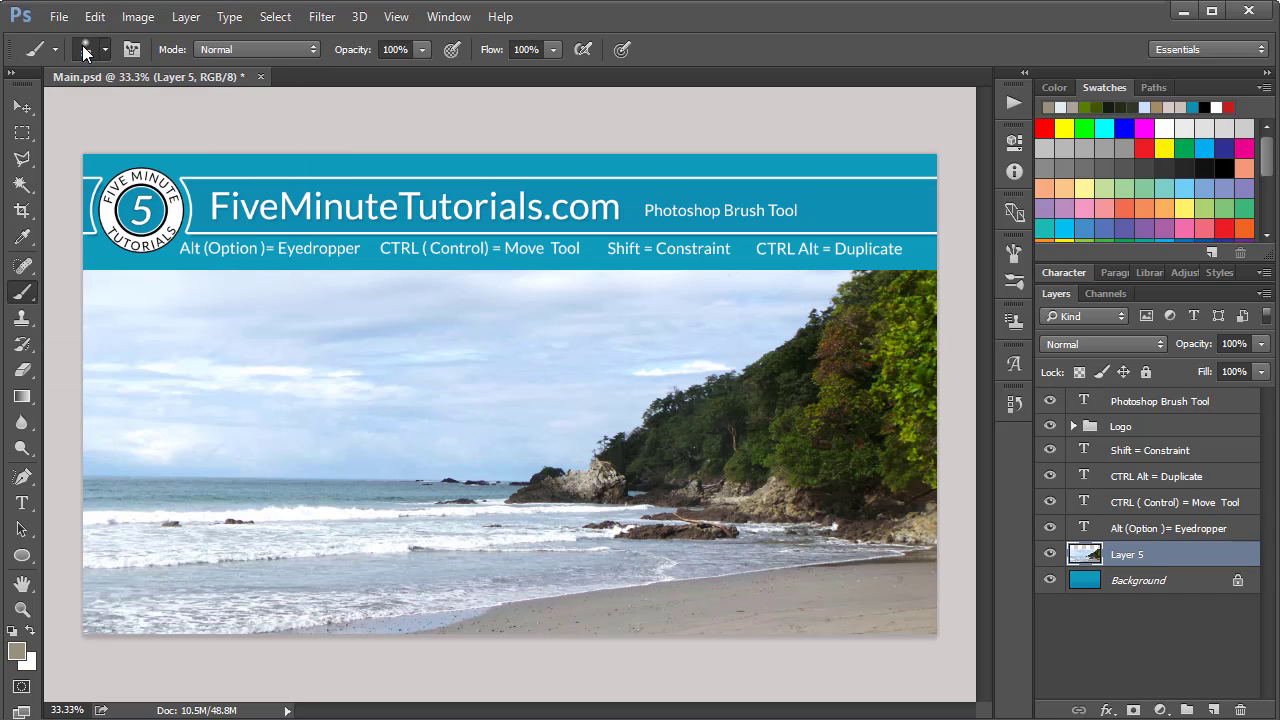
pyautogui.click(422, 51)
pyautogui.click(347, 70)
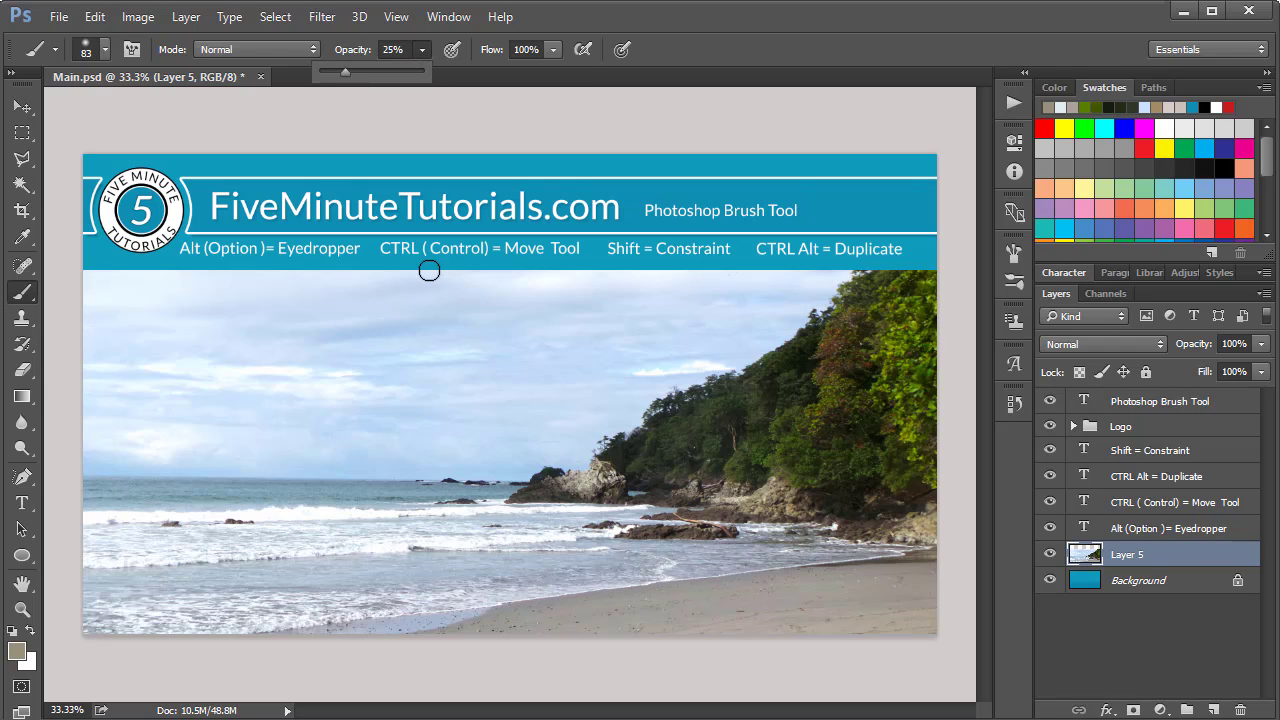
pyautogui.moveTo(386, 331)
pyautogui.mouseDown()
pyautogui.moveTo(486, 346)
pyautogui.moveTo(523, 371)
pyautogui.moveTo(391, 309)
pyautogui.moveTo(523, 377)
pyautogui.moveTo(399, 322)
pyautogui.moveTo(335, 315)
pyautogui.mouseUp()
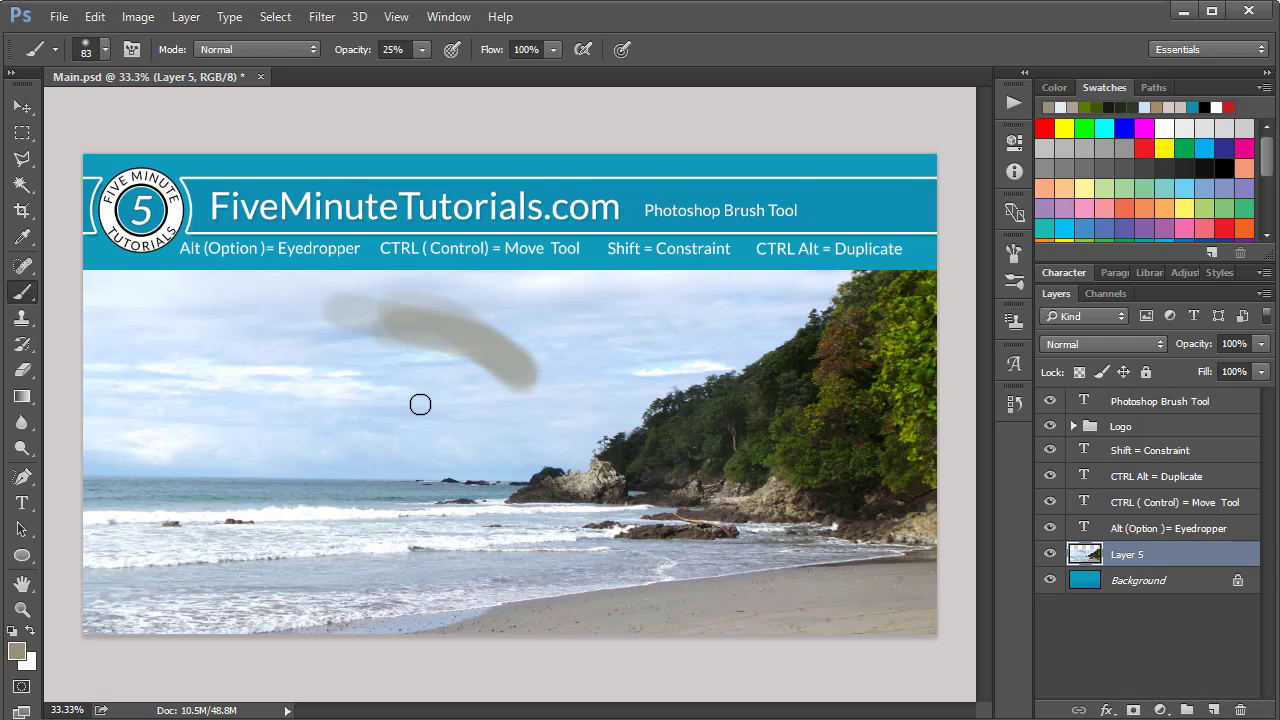
pyautogui.moveTo(420, 404); pyautogui.dragTo(615, 465)
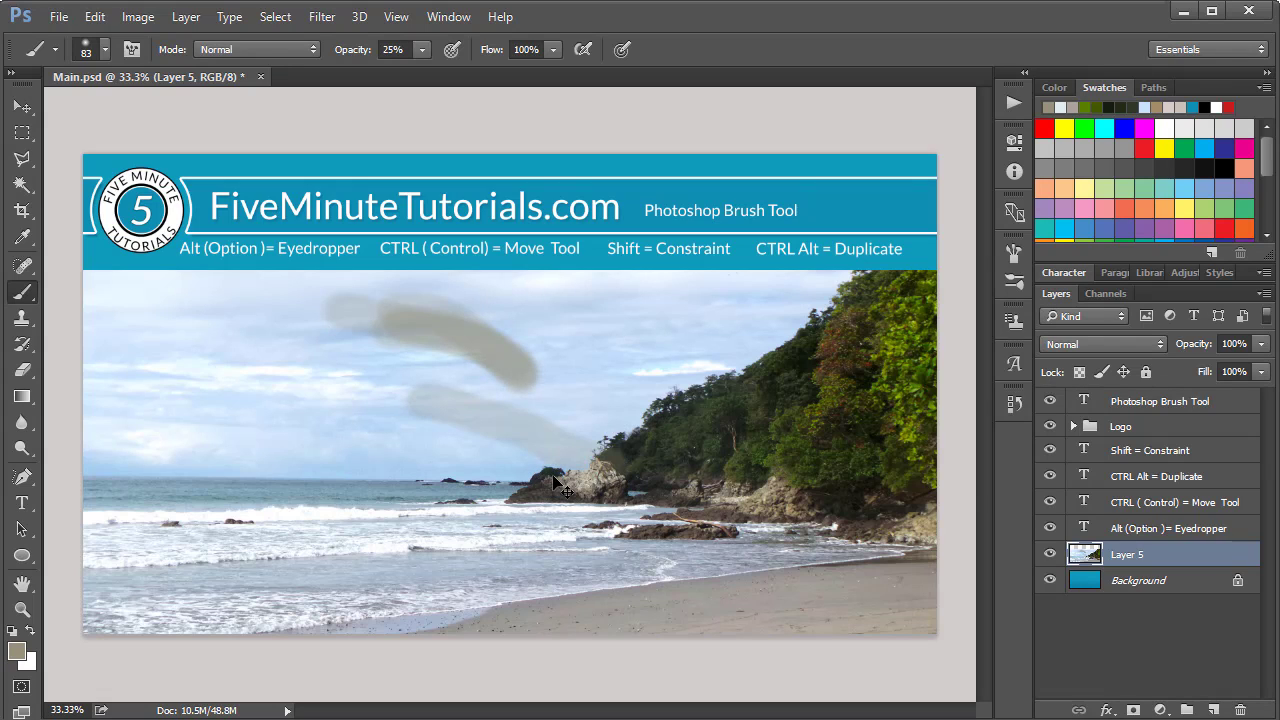
pyautogui.hotkey('ctrl', 'alt', 'z')
pyautogui.hotkey('ctrl', 'alt', 'z')
pyautogui.hotkey('ctrl', 'alt', 'z')
pyautogui.hotkey('ctrl', 'alt', 'z')
pyautogui.hotkey('ctrl', 'alt', 'z')
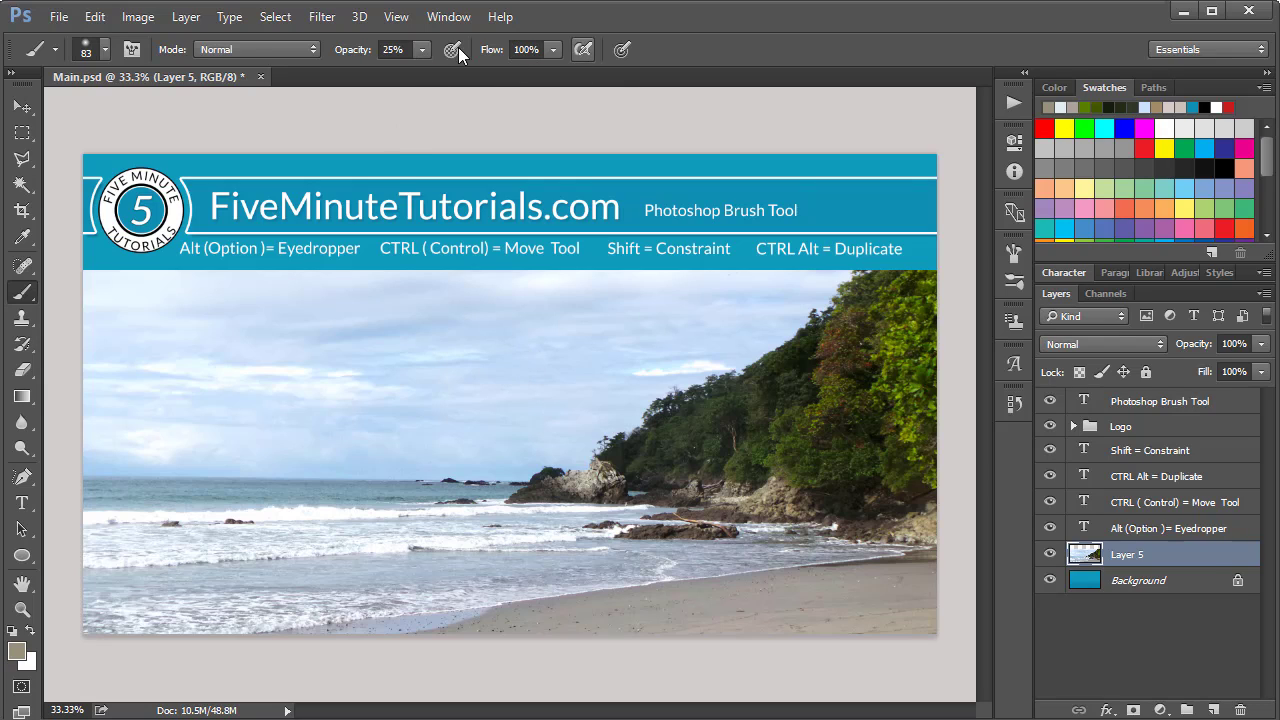
# Step: Restore the brush opacity to 100%, try a single dab on the sky, and undo it
pyautogui.click(421, 49)
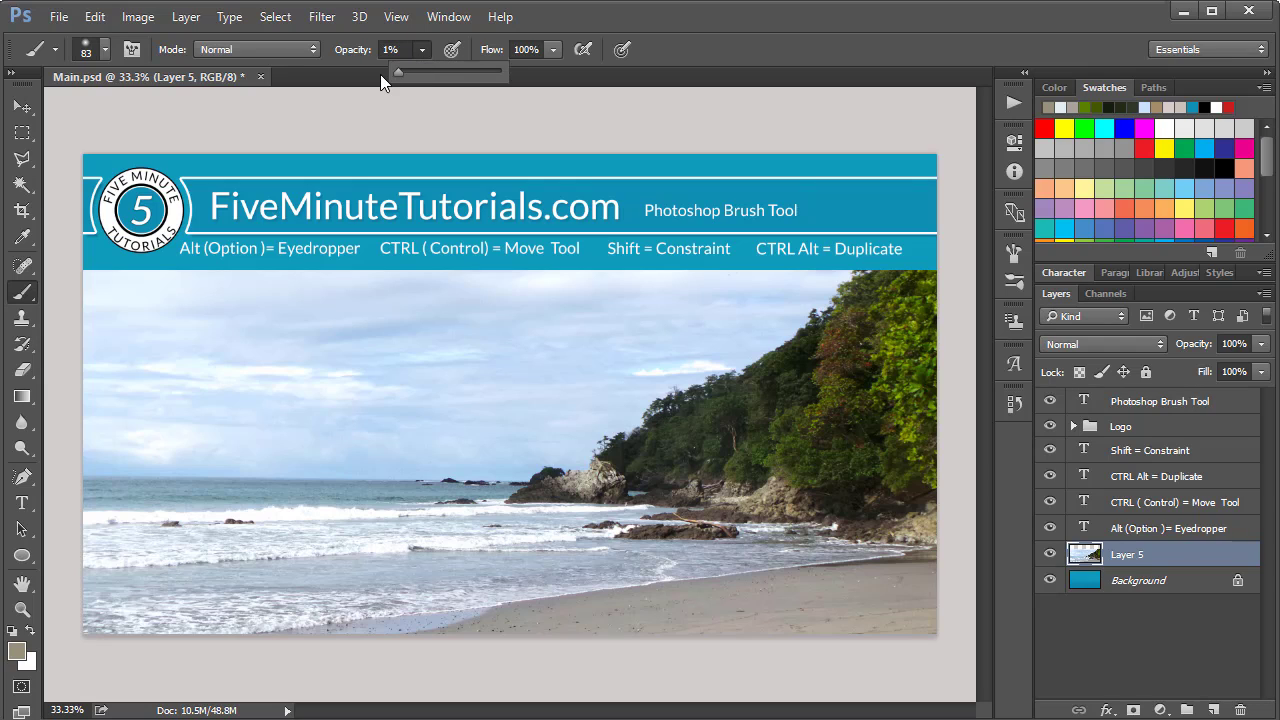
pyautogui.moveTo(398, 73); pyautogui.dragTo(542, 92)
pyautogui.click(456, 343)
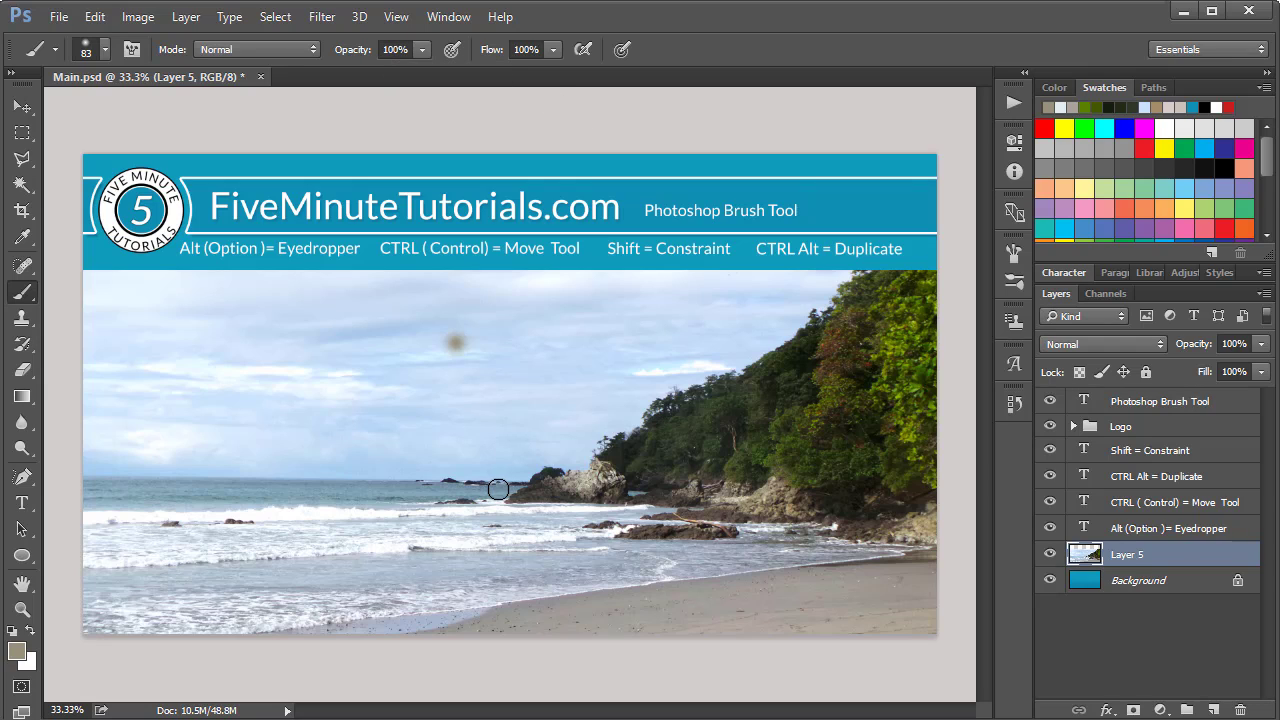
pyautogui.hotkey('ctrl', 'z')
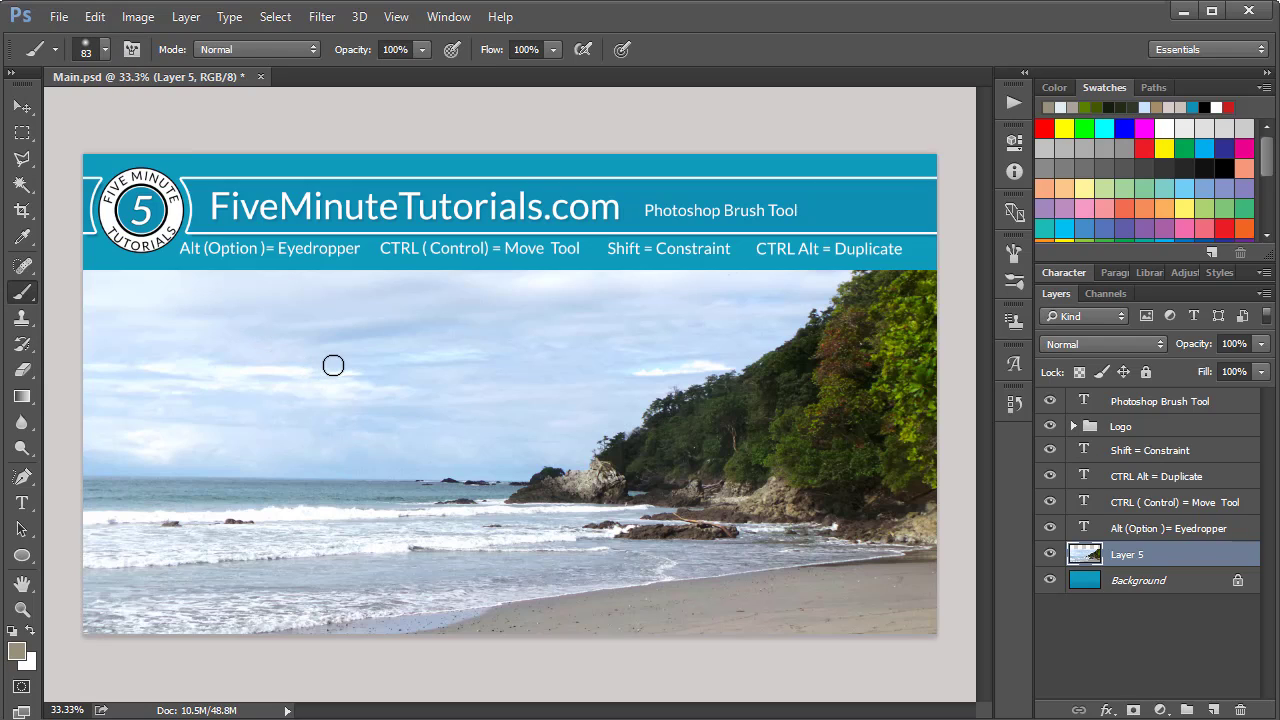
# Step: Sample the light blue sky just above the horizon and paint over the clouds in the left and middle of the sky
pyautogui.press('alt')
pyautogui.keyDown('alt'); pyautogui.click(414, 461); pyautogui.keyUp('alt')
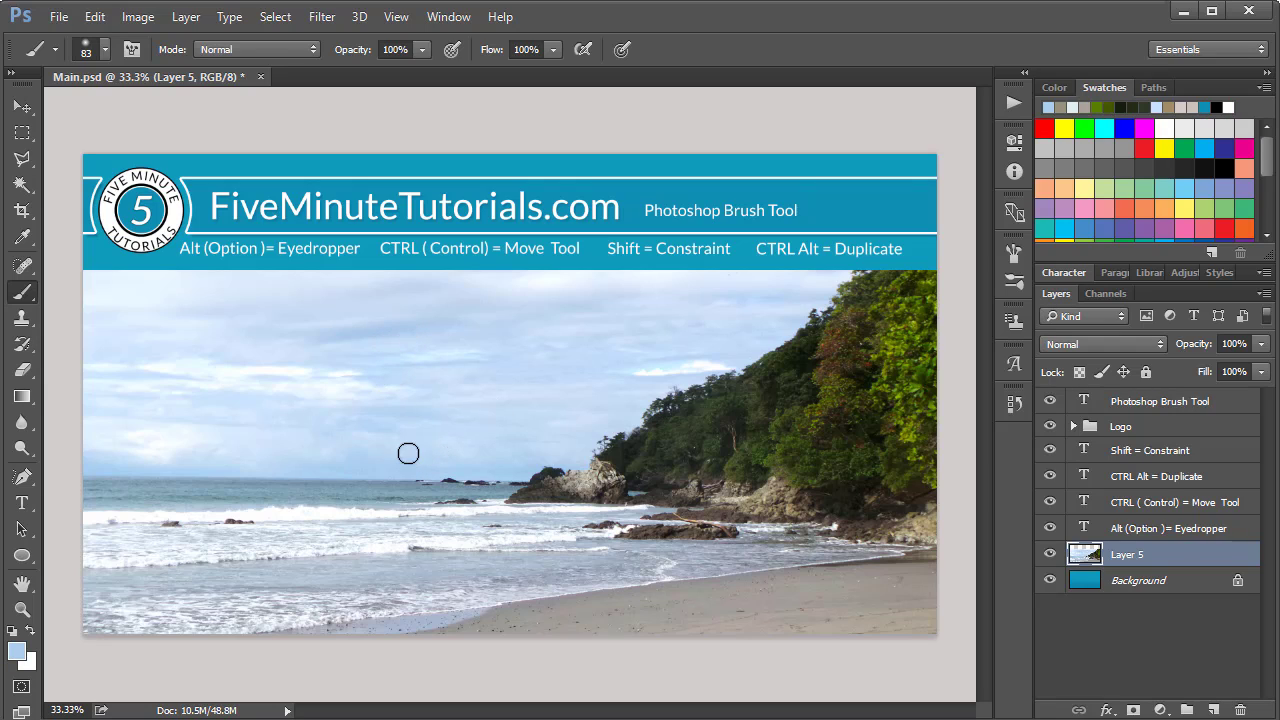
pyautogui.moveTo(406, 448)
pyautogui.mouseDown()
pyautogui.moveTo(100, 410)
pyautogui.moveTo(412, 448)
pyautogui.moveTo(100, 451)
pyautogui.mouseUp()
pyautogui.moveTo(450, 424)
pyautogui.mouseDown()
pyautogui.moveTo(88, 407)
pyautogui.moveTo(133, 424)
pyautogui.moveTo(91, 426)
pyautogui.moveTo(240, 420)
pyautogui.moveTo(371, 386)
pyautogui.moveTo(68, 368)
pyautogui.moveTo(361, 368)
pyautogui.moveTo(356, 359)
pyautogui.moveTo(176, 389)
pyautogui.moveTo(89, 349)
pyautogui.mouseUp()
pyautogui.moveTo(453, 438)
pyautogui.mouseDown()
pyautogui.moveTo(504, 424)
pyautogui.moveTo(496, 402)
pyautogui.moveTo(385, 413)
pyautogui.moveTo(493, 354)
pyautogui.moveTo(436, 346)
pyautogui.moveTo(535, 313)
pyautogui.mouseUp()
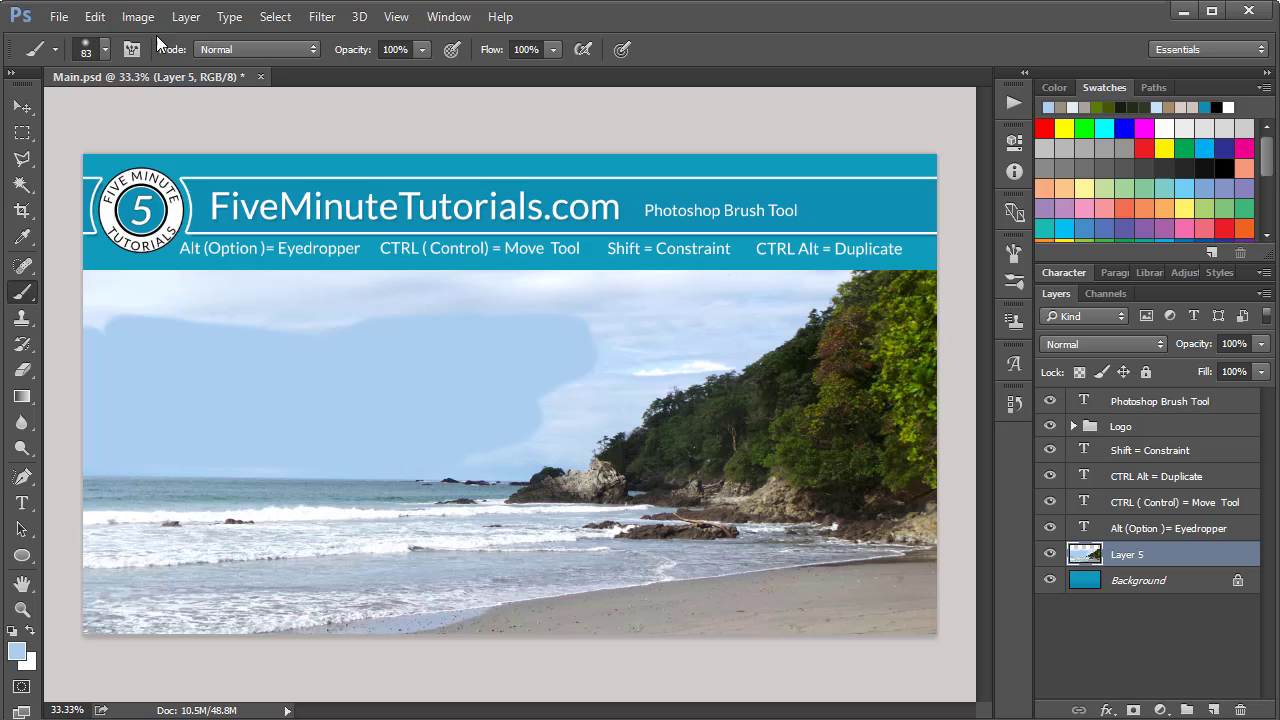
# Step: Set the brush size to 5000 px, try a single dab over the whole photo, and undo it
pyautogui.click(95, 49)
pyautogui.click(210, 87)
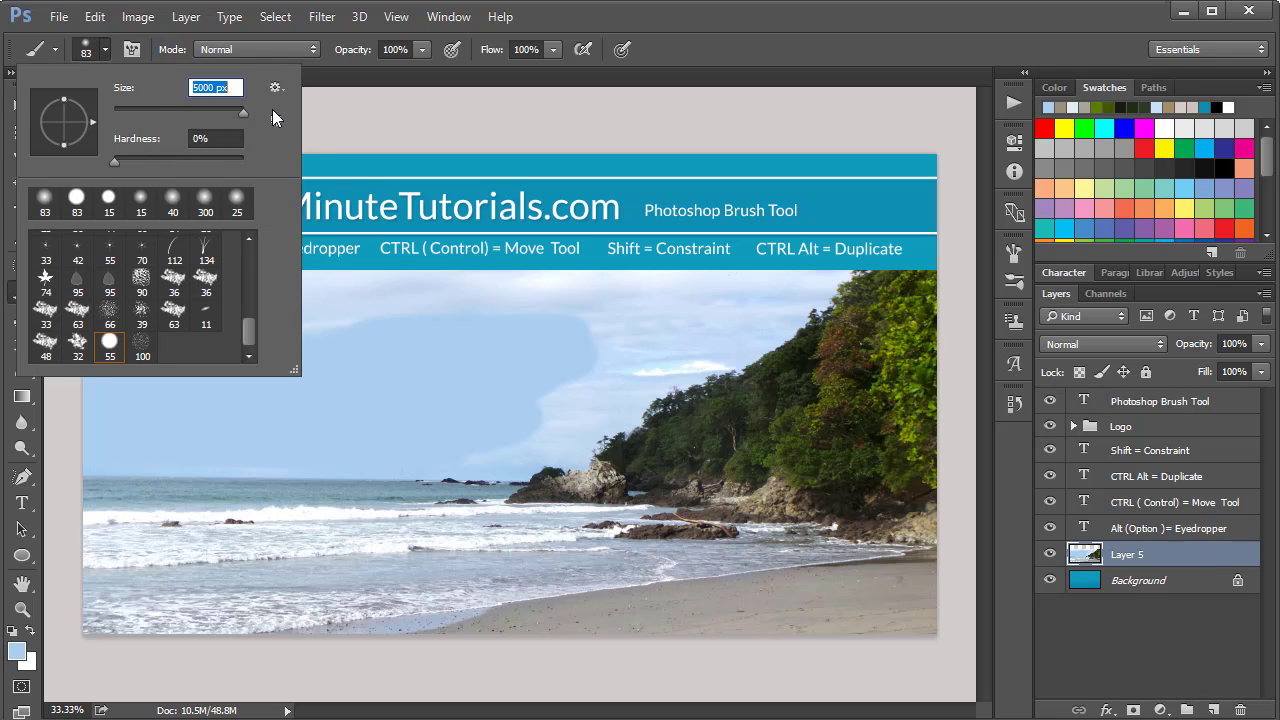
pyautogui.write('5000')
pyautogui.press('Return')
pyautogui.click(40, 360)
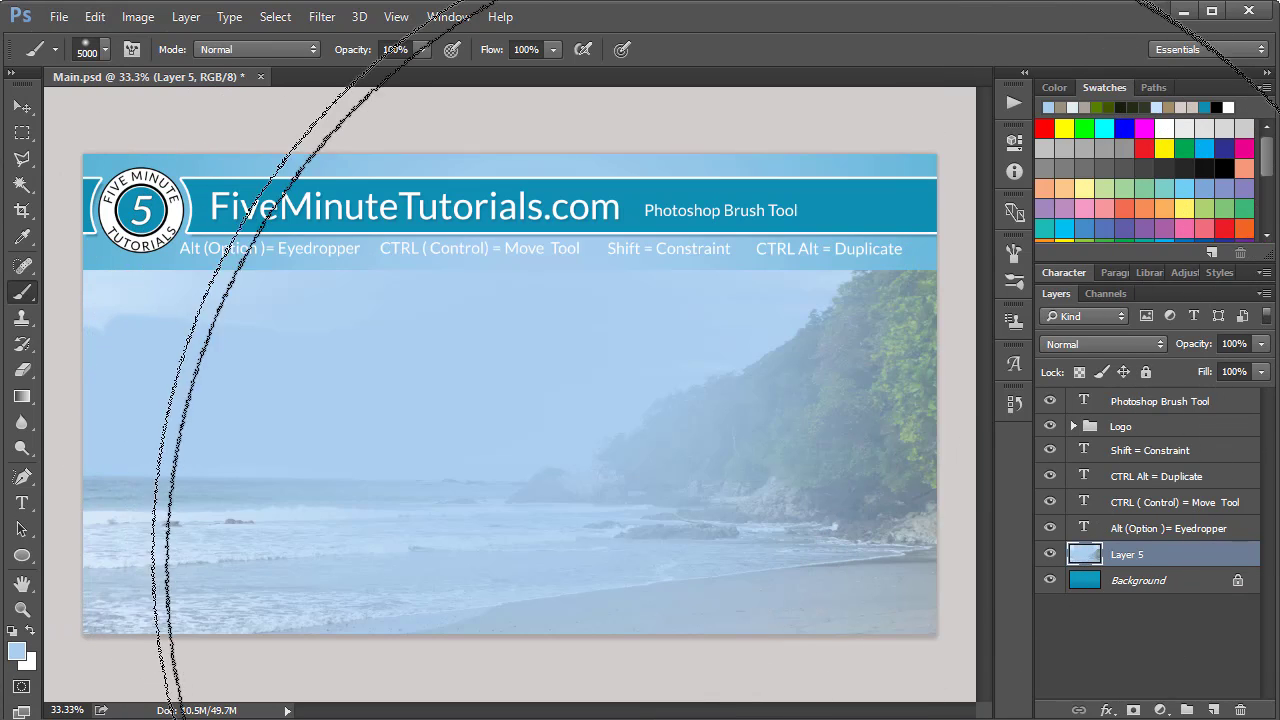
pyautogui.click(103, 49)
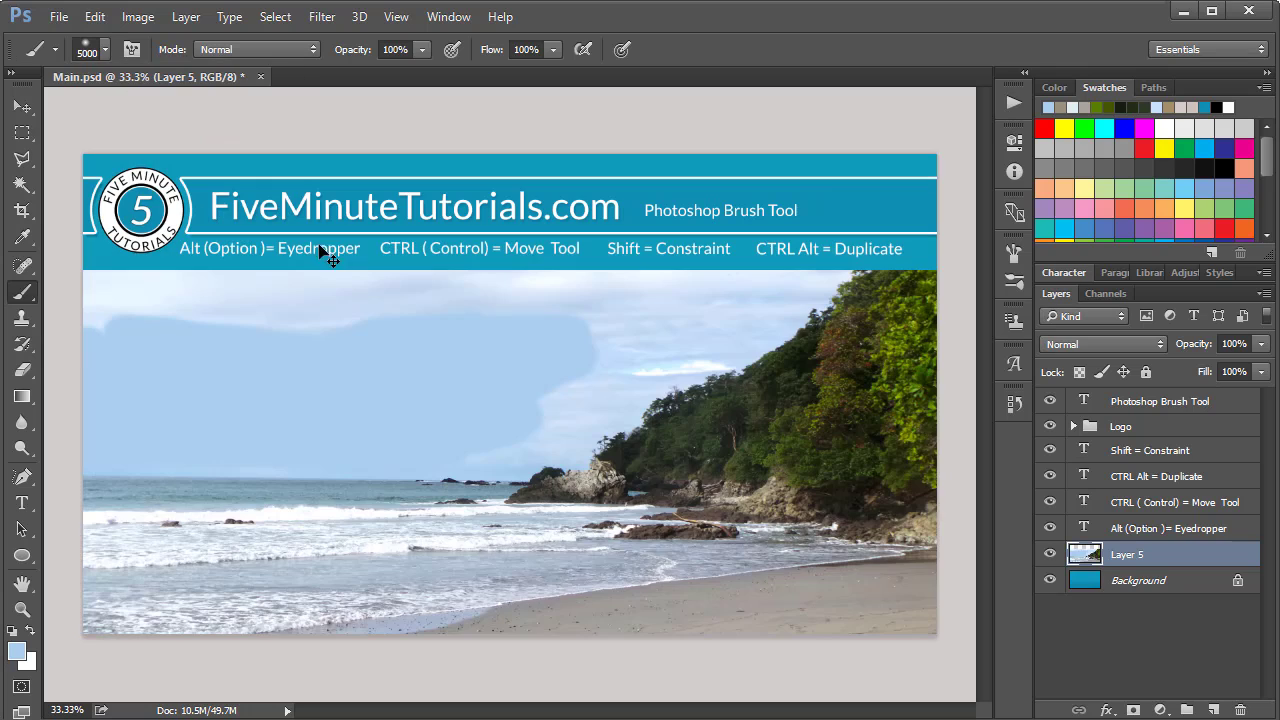
# Step: Set the brush size to 13 px and raise its hardness to the maximum
pyautogui.click(104, 49)
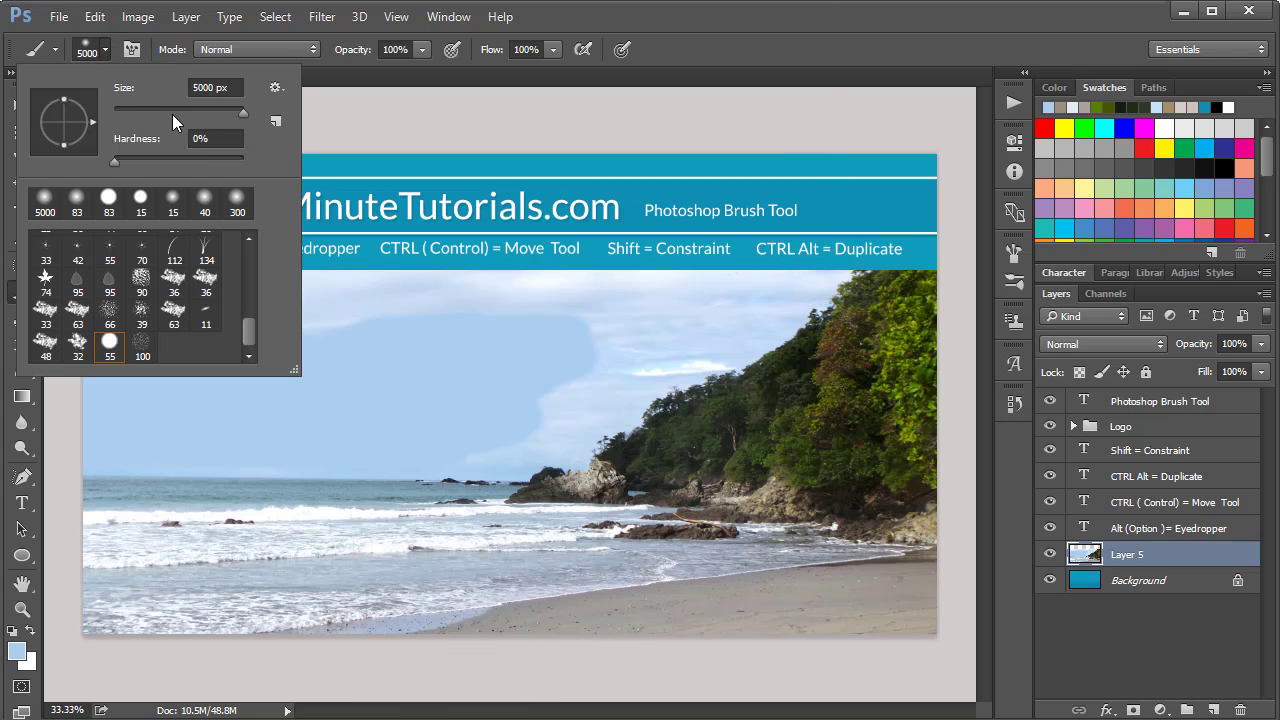
pyautogui.moveTo(172, 114); pyautogui.dragTo(123, 116)
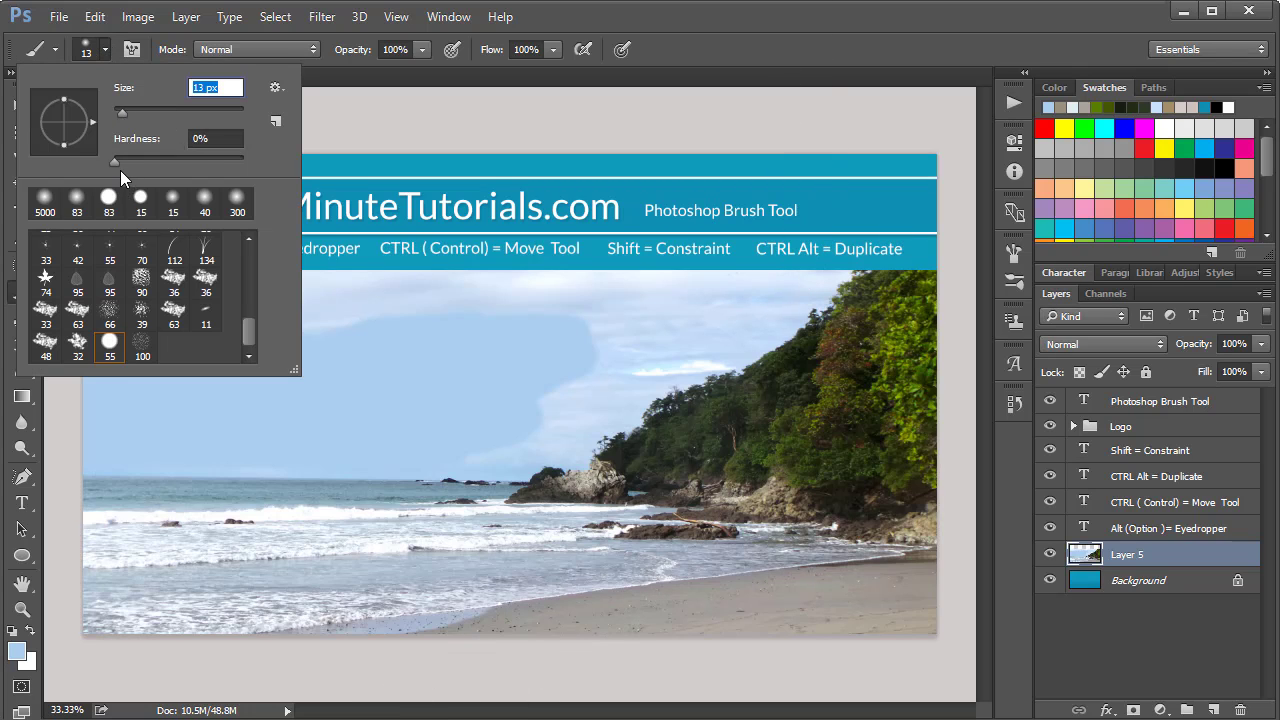
pyautogui.moveTo(116, 162); pyautogui.dragTo(321, 179)
pyautogui.press('Return')
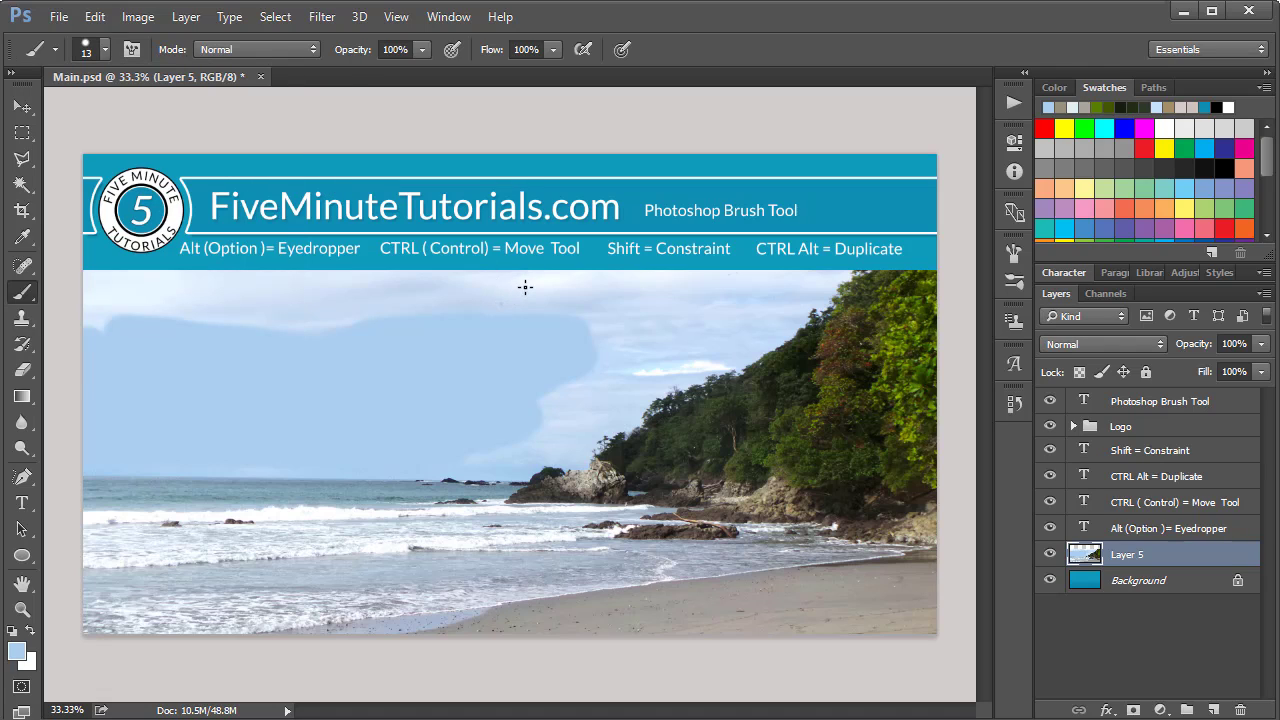
# Step: Paint blue along the sky's upper edge at 30 px, and enlarge the brush to 70 px to cover more clouds toward the trees
pyautogui.press(']')
pyautogui.moveTo(541, 276)
pyautogui.mouseDown()
pyautogui.moveTo(60, 283)
pyautogui.moveTo(592, 279)
pyautogui.mouseUp()
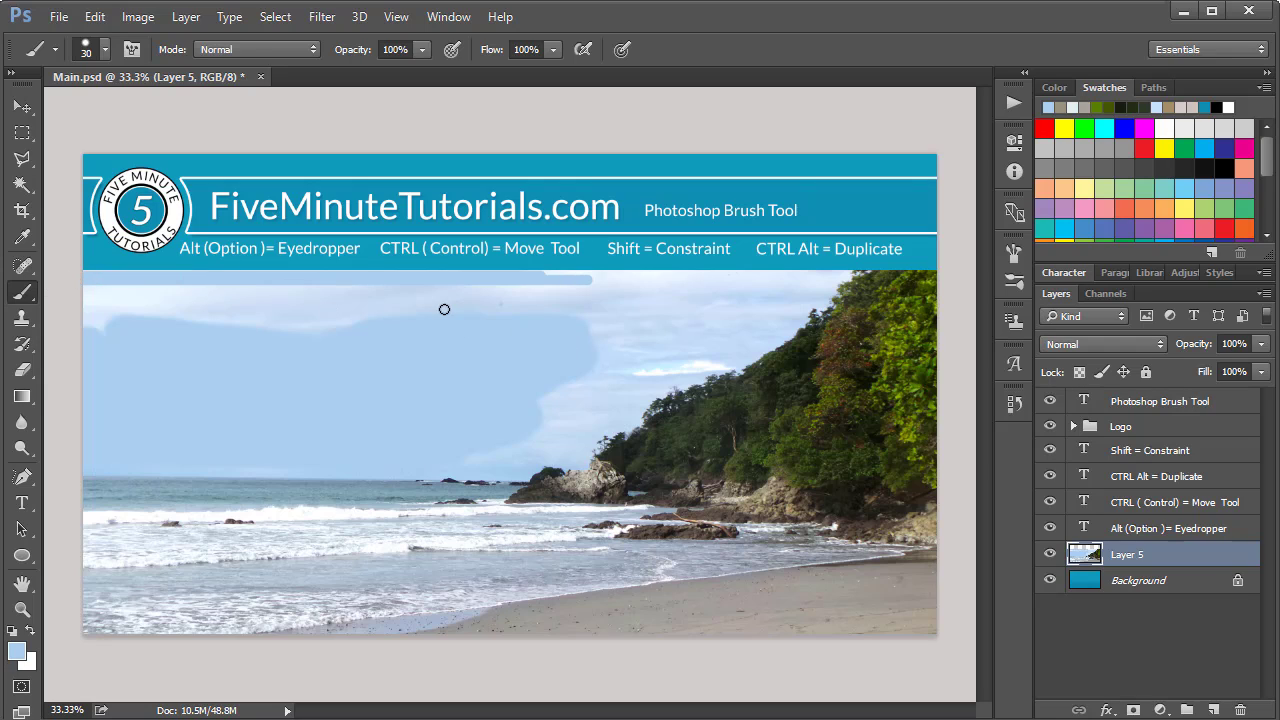
pyautogui.press(']')
pyautogui.press(']')
pyautogui.press(']')
pyautogui.press(']')
pyautogui.moveTo(523, 311)
pyautogui.mouseDown()
pyautogui.moveTo(45, 328)
pyautogui.moveTo(129, 320)
pyautogui.mouseUp()
pyautogui.moveTo(360, 303)
pyautogui.mouseDown()
pyautogui.moveTo(325, 330)
pyautogui.moveTo(353, 313)
pyautogui.moveTo(344, 296)
pyautogui.moveTo(40, 291)
pyautogui.moveTo(454, 308)
pyautogui.moveTo(624, 298)
pyautogui.moveTo(574, 306)
pyautogui.moveTo(607, 331)
pyautogui.moveTo(529, 335)
pyautogui.moveTo(625, 352)
pyautogui.moveTo(556, 382)
pyautogui.moveTo(611, 386)
pyautogui.moveTo(579, 407)
pyautogui.moveTo(560, 371)
pyautogui.moveTo(601, 397)
pyautogui.moveTo(552, 432)
pyautogui.moveTo(701, 356)
pyautogui.mouseUp()
# Step: Inspect the boundary between the painted sky and the tree line up close, and return to the Brush tool
pyautogui.press('z')
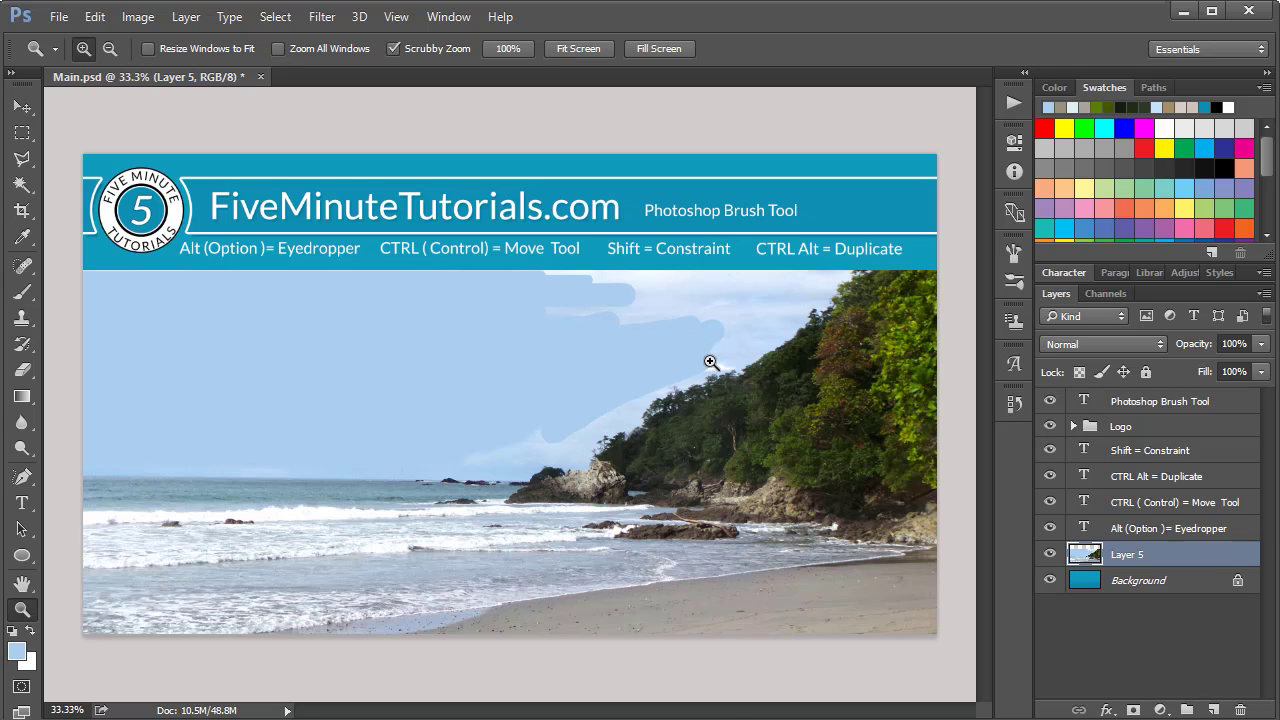
pyautogui.click(710, 362)
pyautogui.click(710, 362)
pyautogui.moveTo(737, 400); pyautogui.dragTo(467, 479)
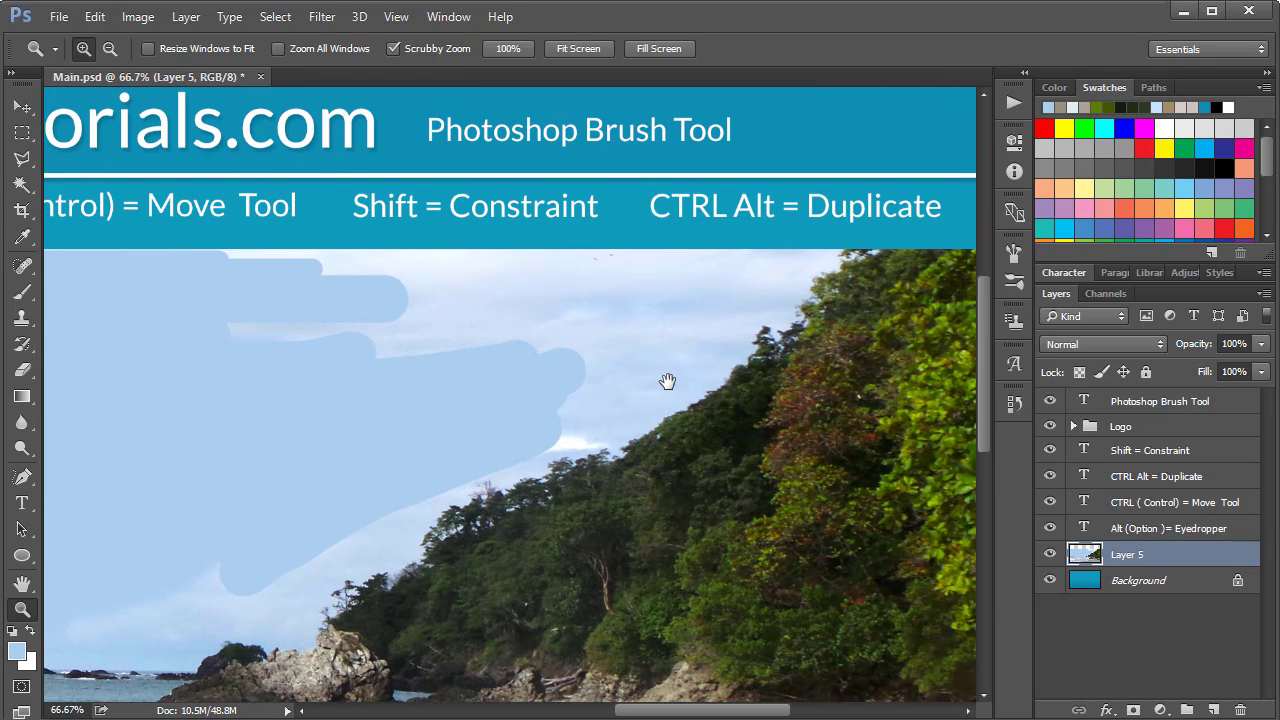
pyautogui.keyDown('alt'); pyautogui.click(582, 440); pyautogui.keyUp('alt')
pyautogui.keyDown('alt'); pyautogui.click(582, 440); pyautogui.keyUp('alt')
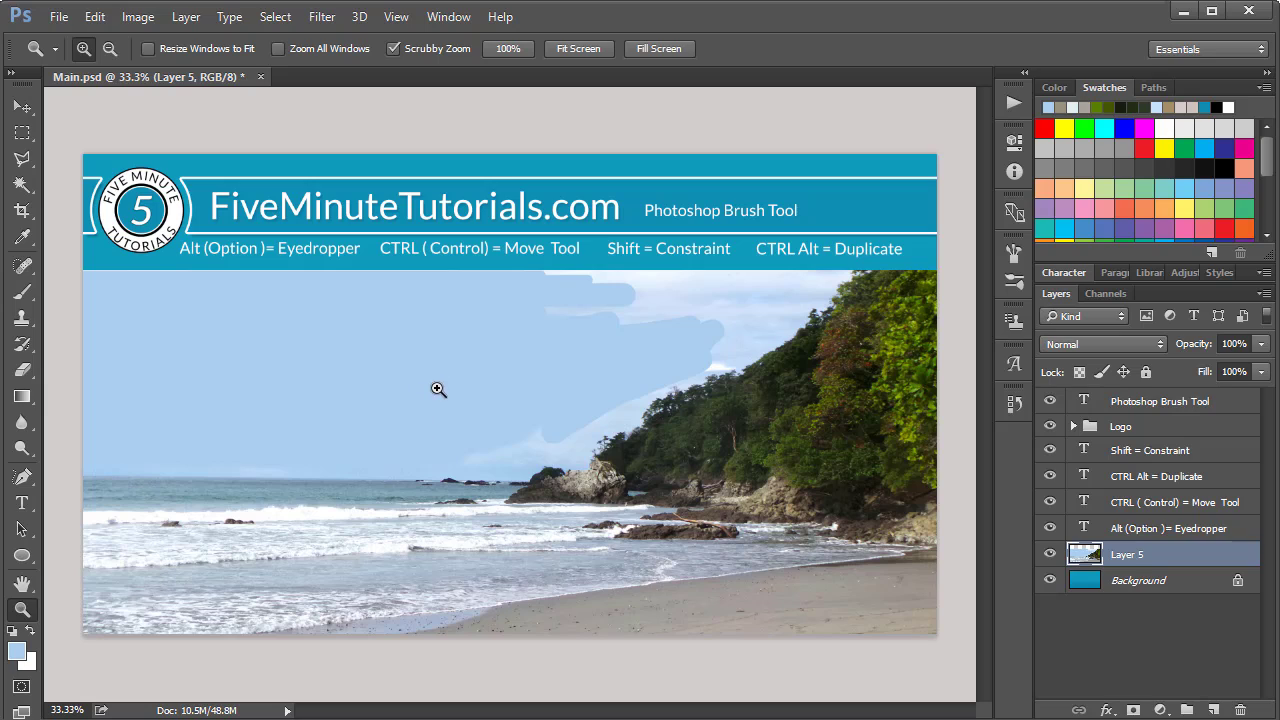
pyautogui.press('b')
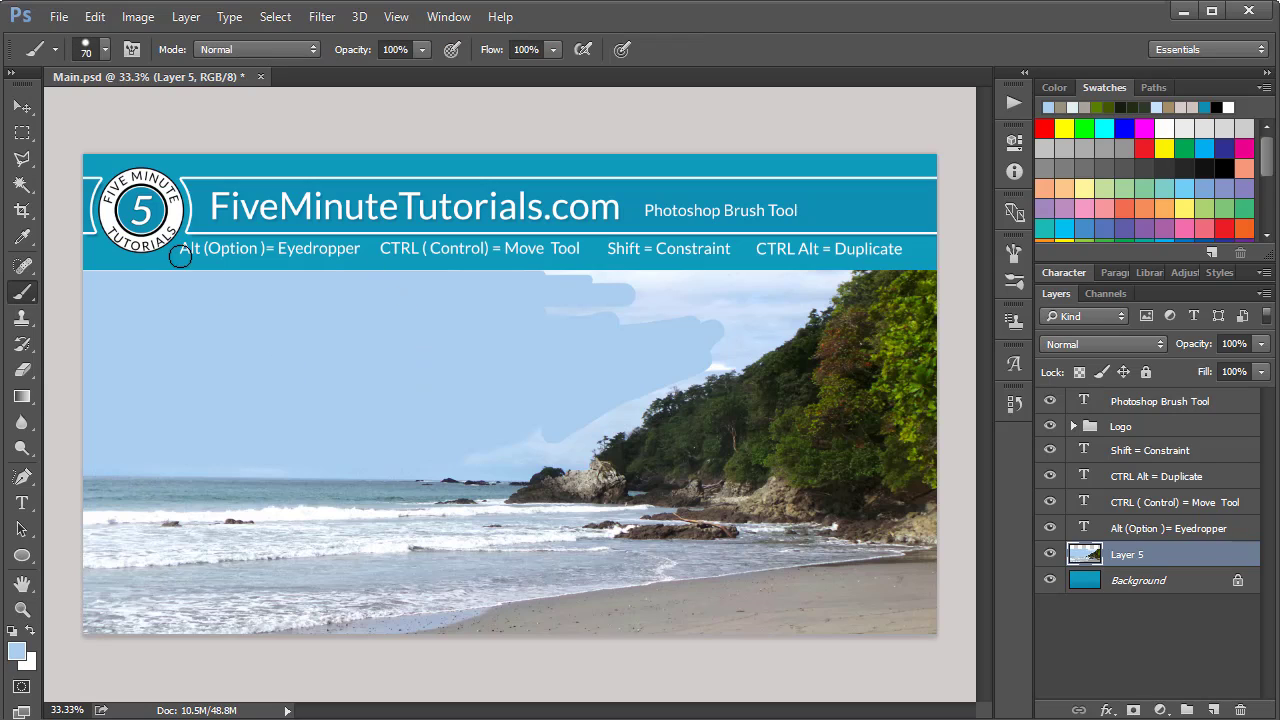